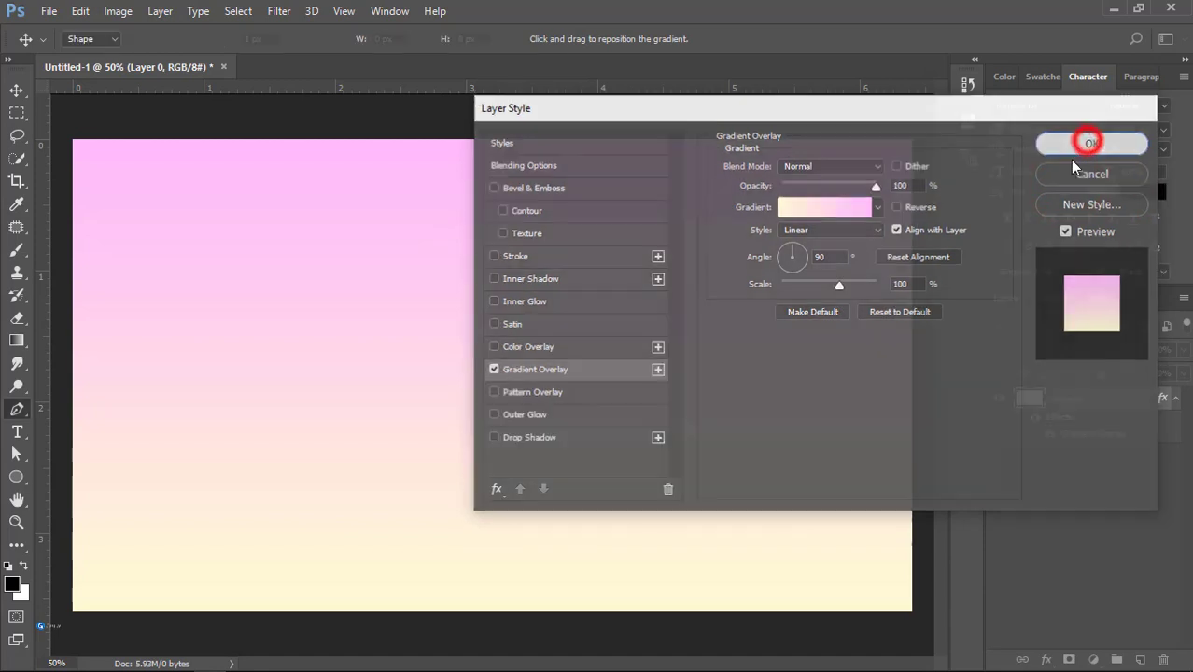
Step: Fully lock Layer 0, and on a new layer draw the trunk's lower left edge and curved left branch with the Pen tool
left_click(1102, 374)
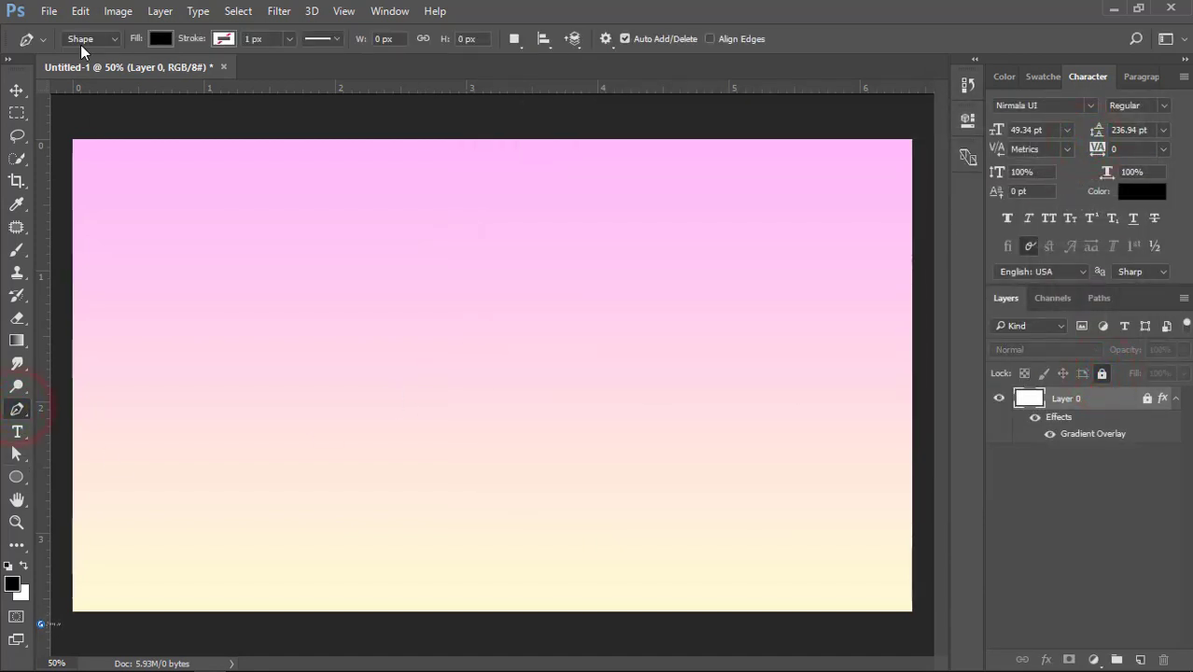
left_click(1140, 660)
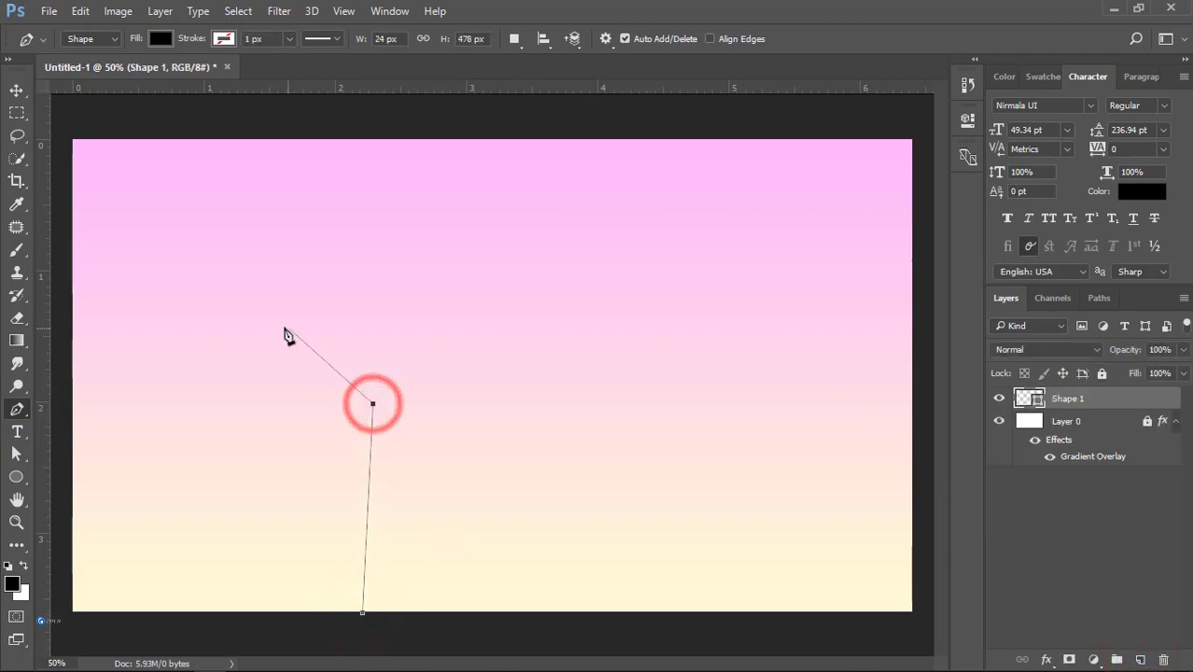
left_click_drag(261, 267, 260, 144)
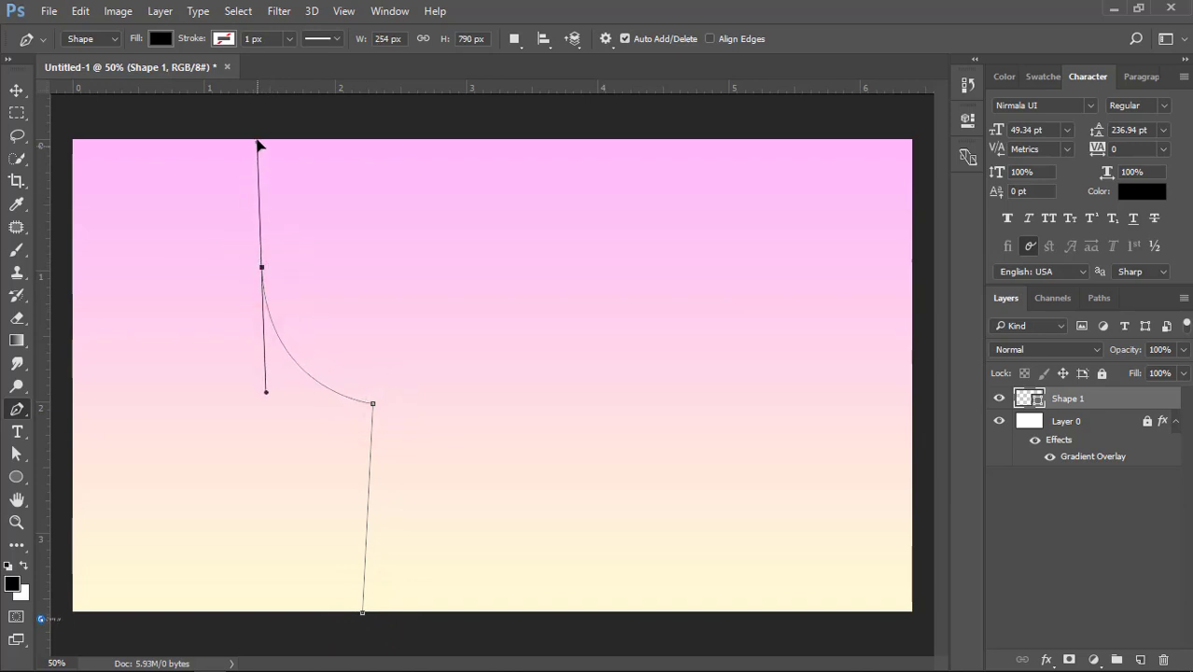
left_click(261, 267, "alt")
left_click_drag(372, 383, 469, 393)
left_click_drag(373, 383, 392, 229)
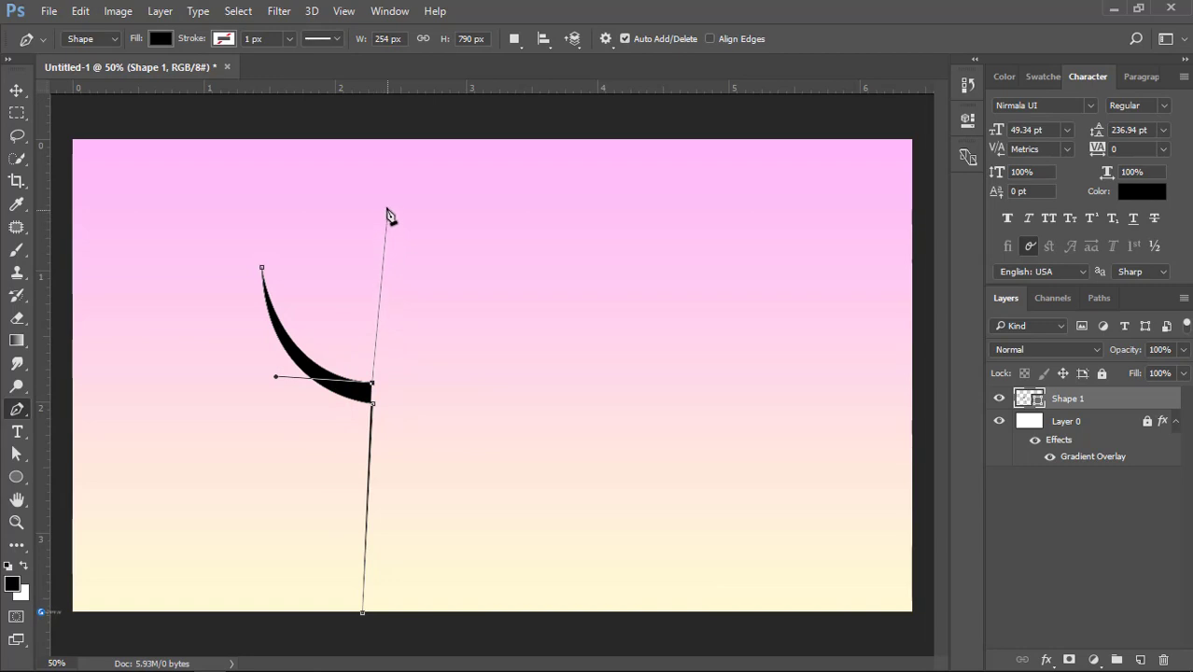
Step: Extend the trunk's left edge up near the top of the canvas and round off the trunk tip
left_click(388, 195)
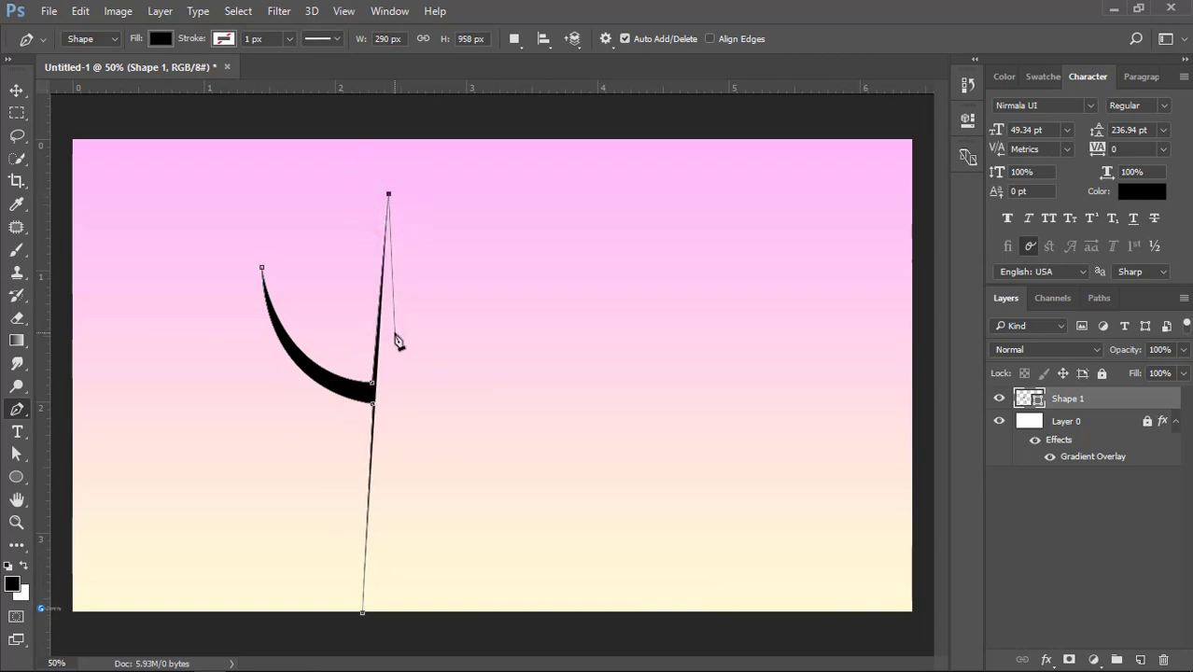
key("ctrl+alt+z")
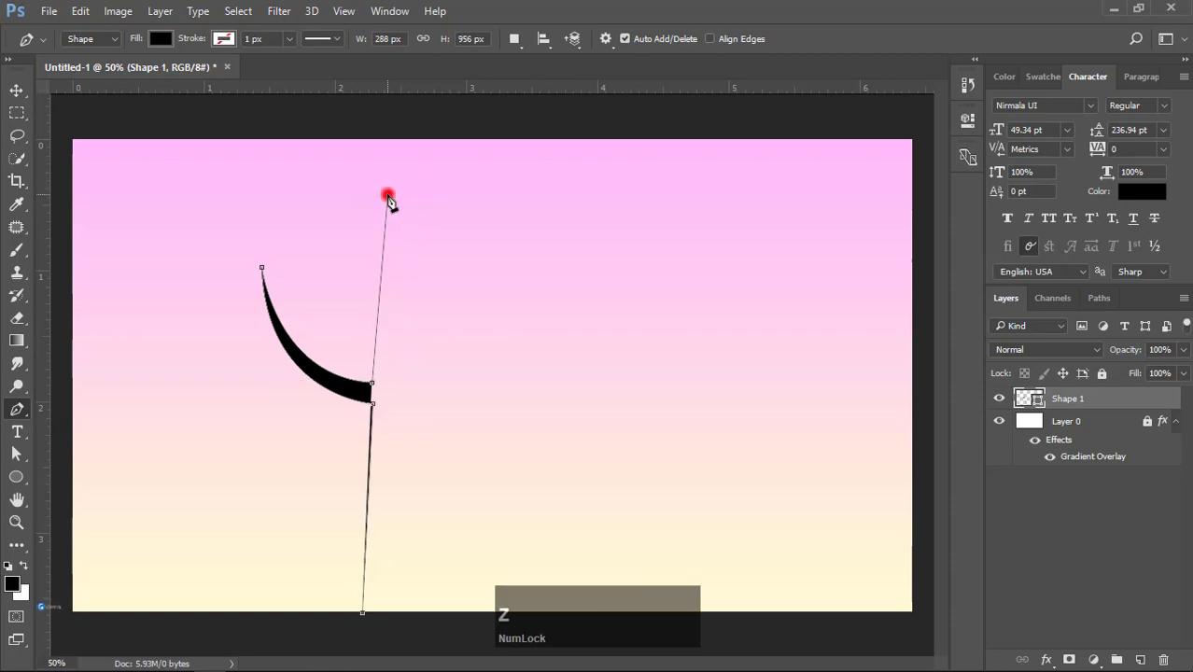
left_click(387, 194)
left_click_drag(399, 200, 400, 227)
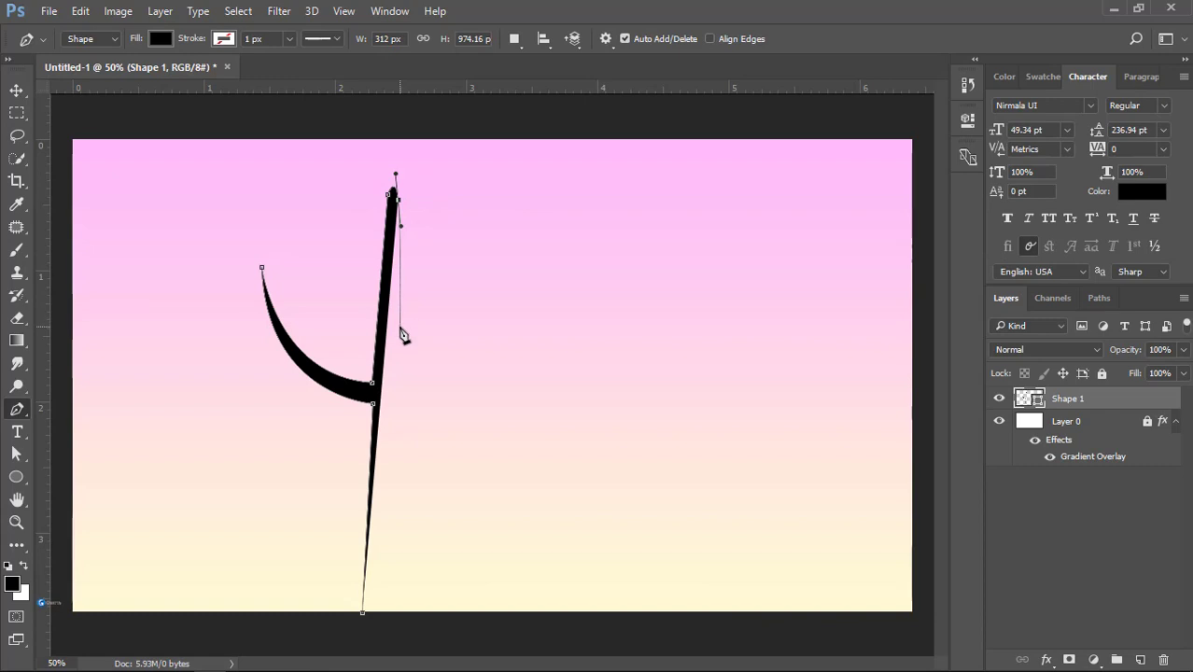
Step: Draw the trunk's upper right edge and a curved, pointed branch rising to the right
left_click_drag(430, 288, 492, 152)
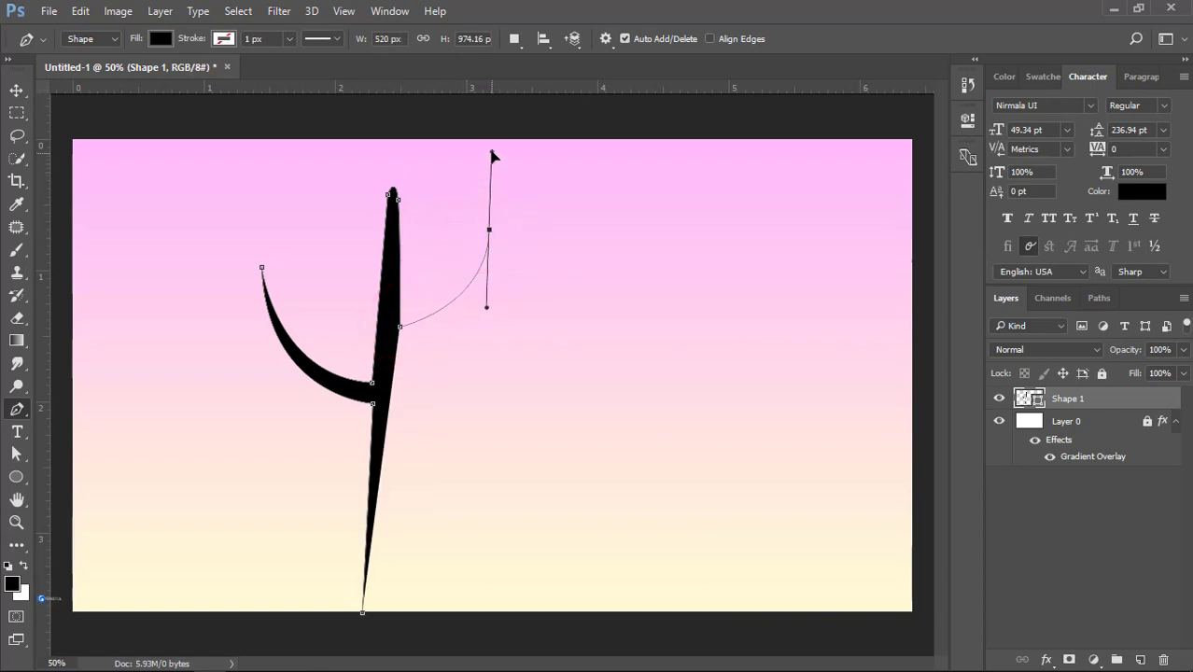
left_click(489, 229, "alt")
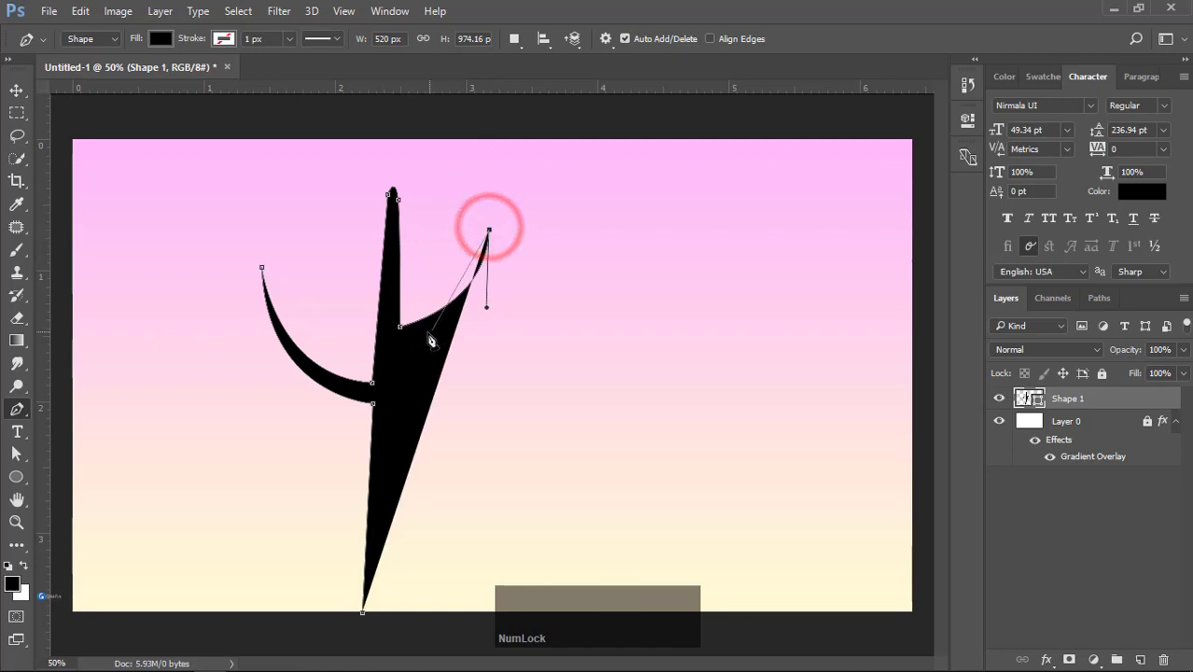
left_click_drag(402, 345, 309, 370)
key("Num_Lock")
left_click(403, 346, "alt")
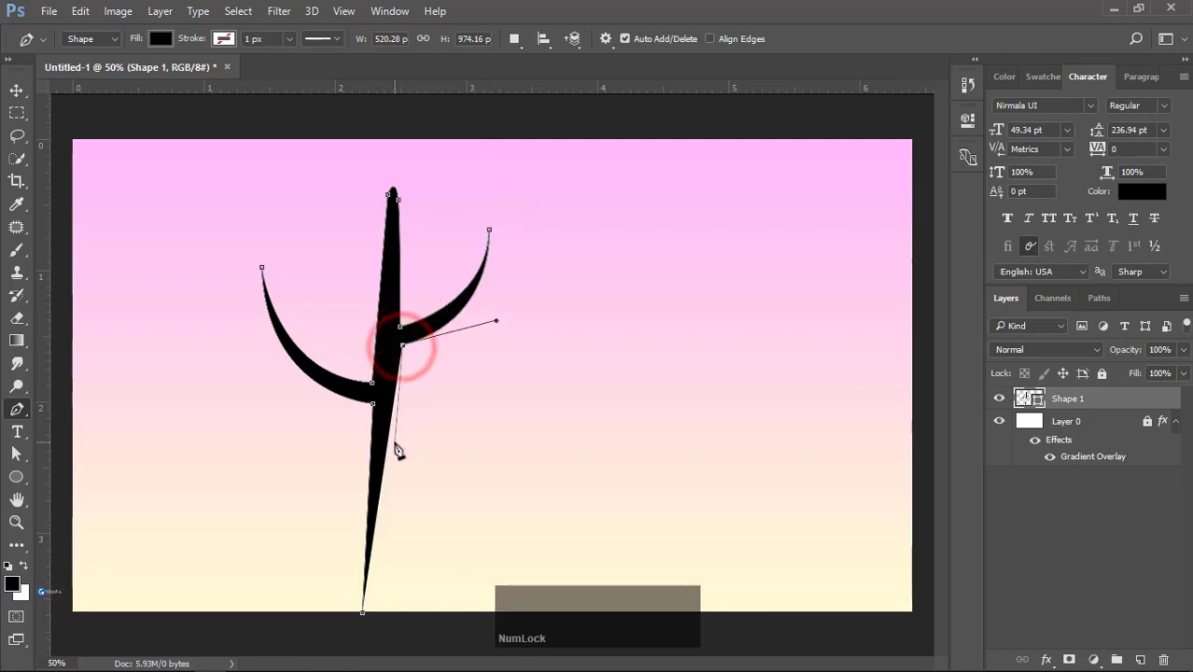
Step: Close the trunk outline along the bottom edge of the canvas and shift its lower right corner point slightly inward
left_click(392, 453)
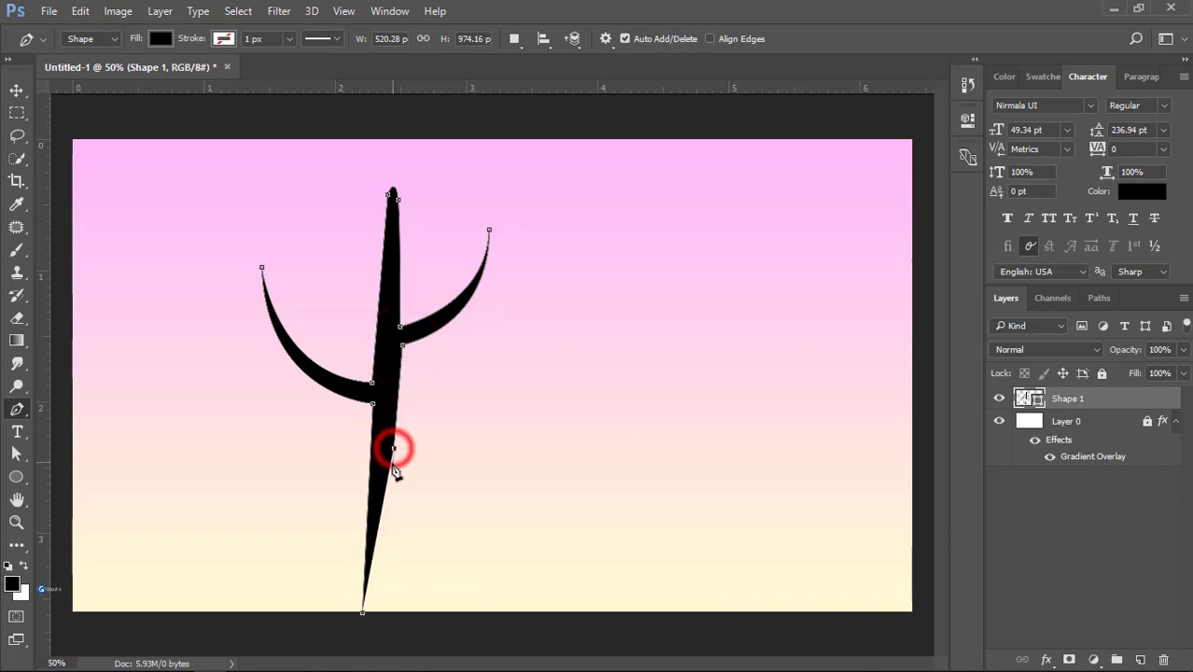
key("ctrl+z")
left_click(403, 612)
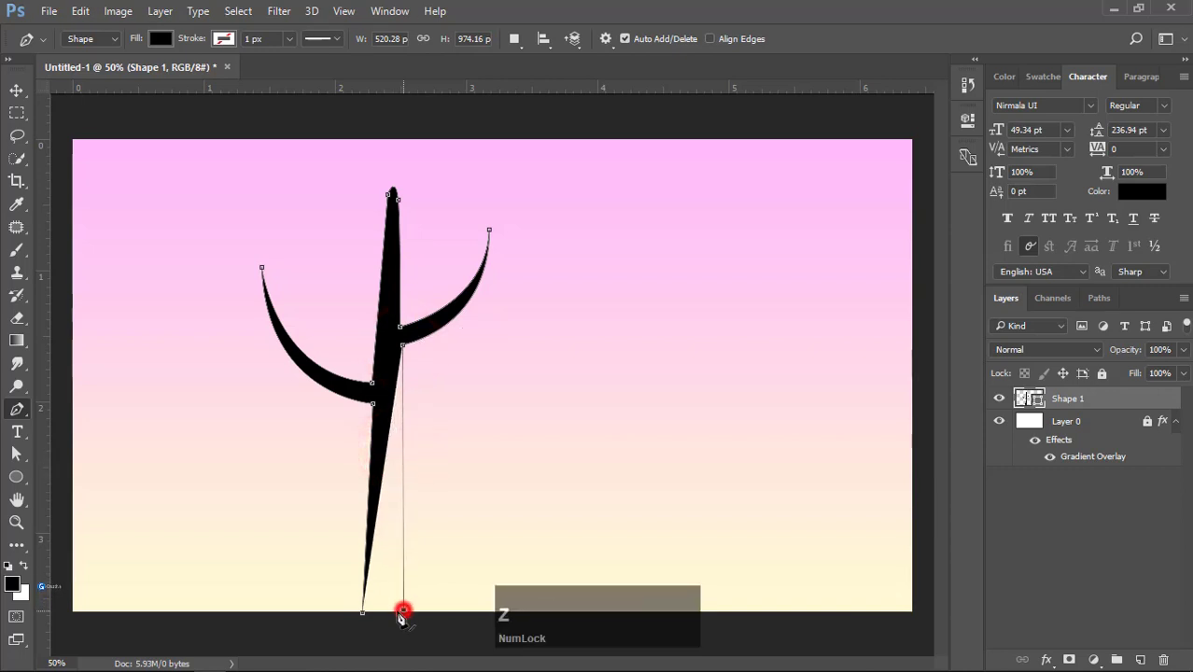
left_click(364, 613)
left_click(16, 455)
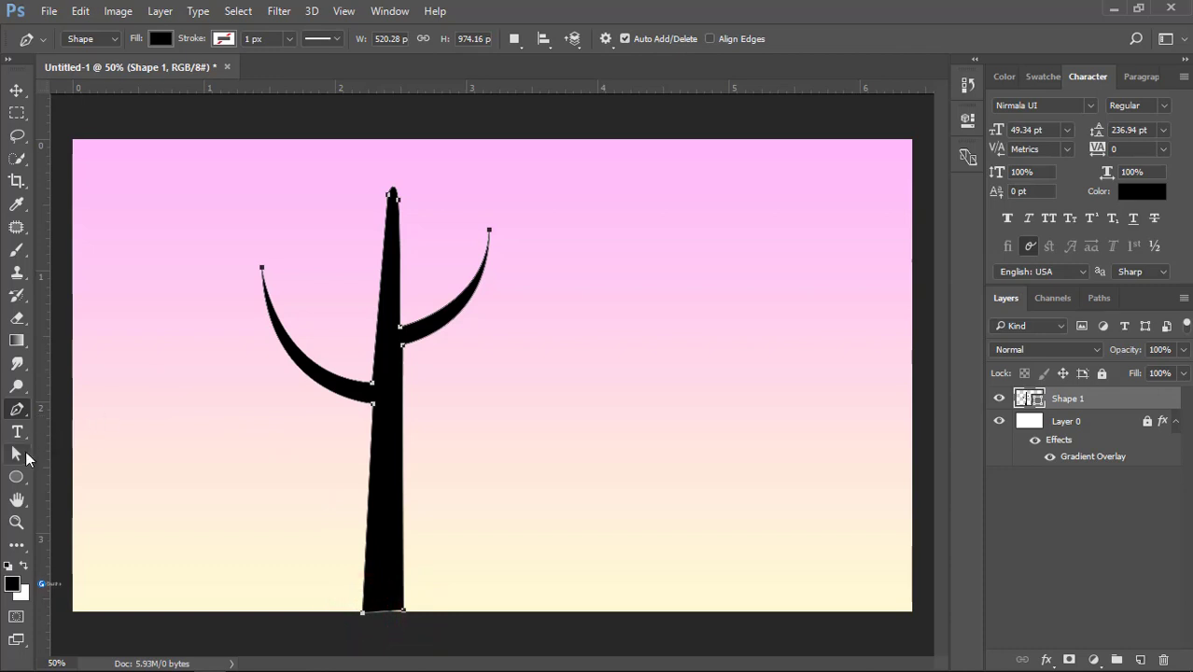
left_click_drag(394, 622, 400, 616)
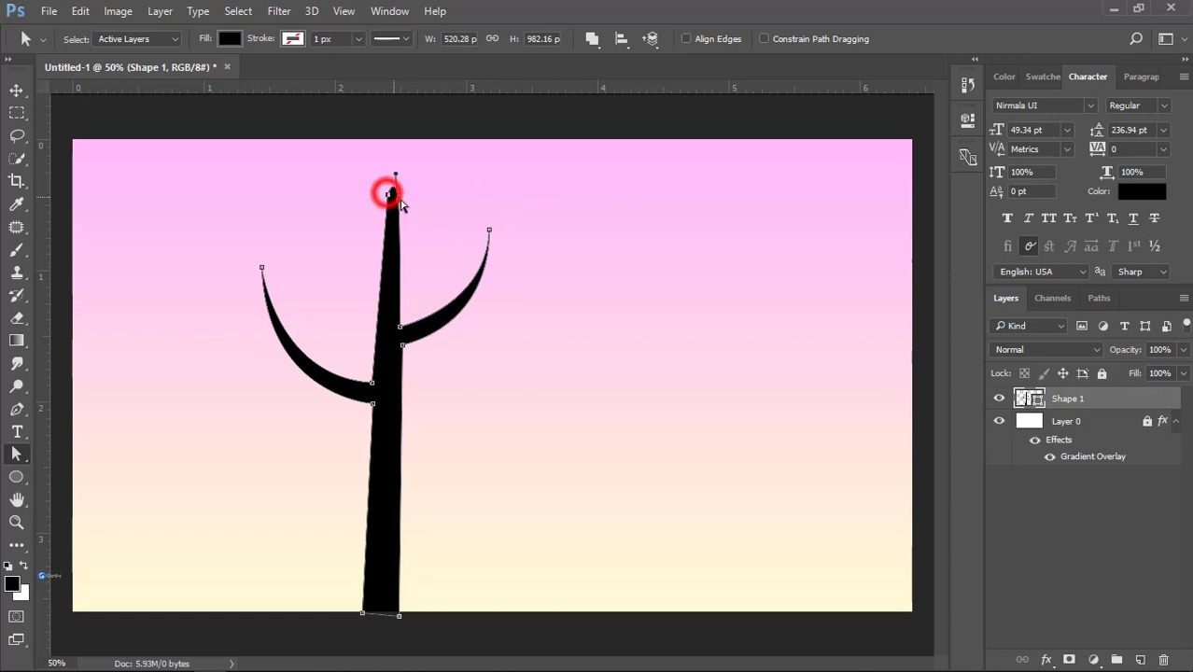
Step: Scale the tree shape to about 78%, position it near X 774.5, Y 721.5 px, and rotate it -1°
left_click(16, 89)
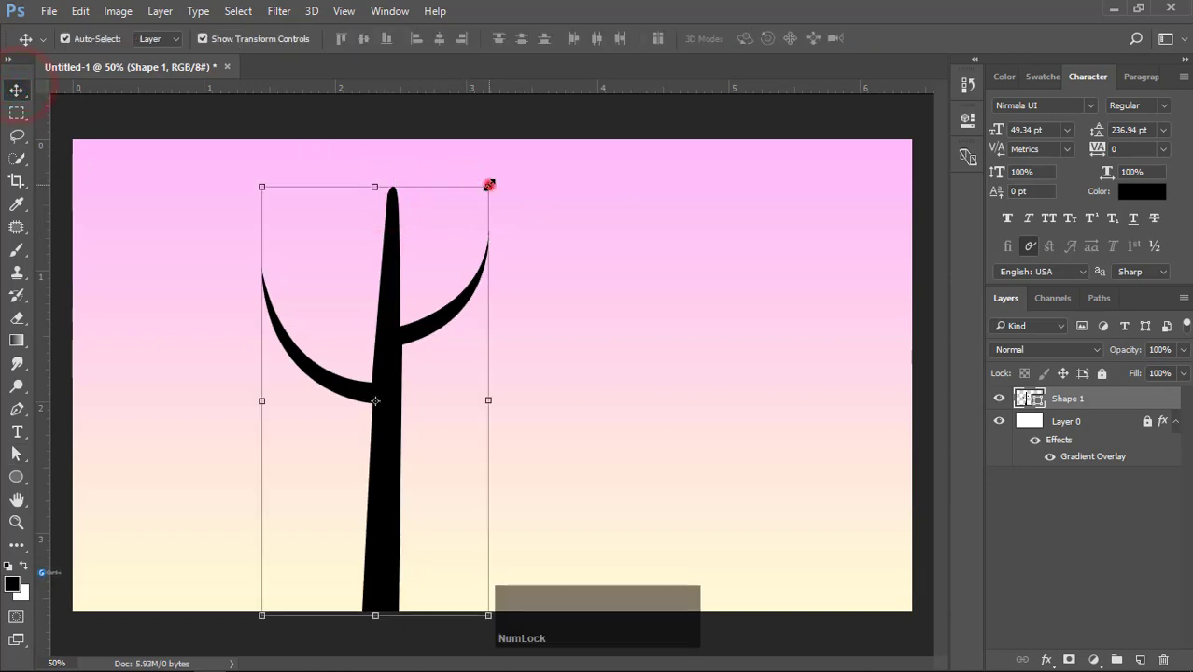
left_click_drag(488, 185, 438, 282)
left_click_drag(373, 365, 435, 372)
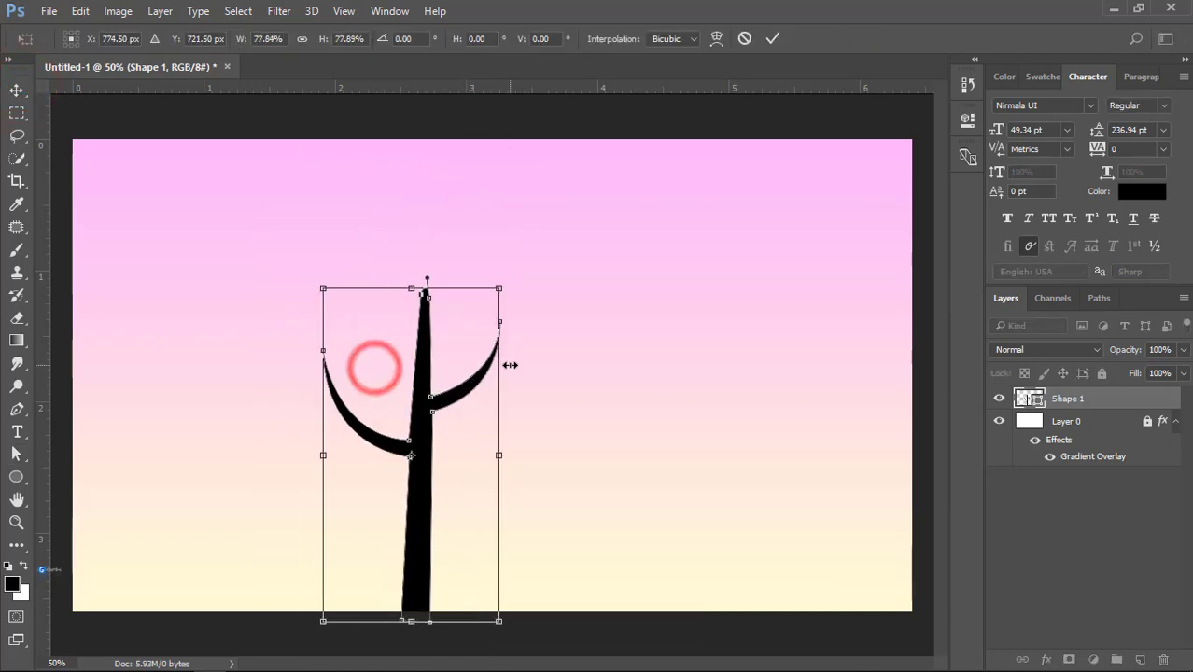
left_click(509, 366)
left_click_drag(588, 355, 591, 350)
double_click(442, 350)
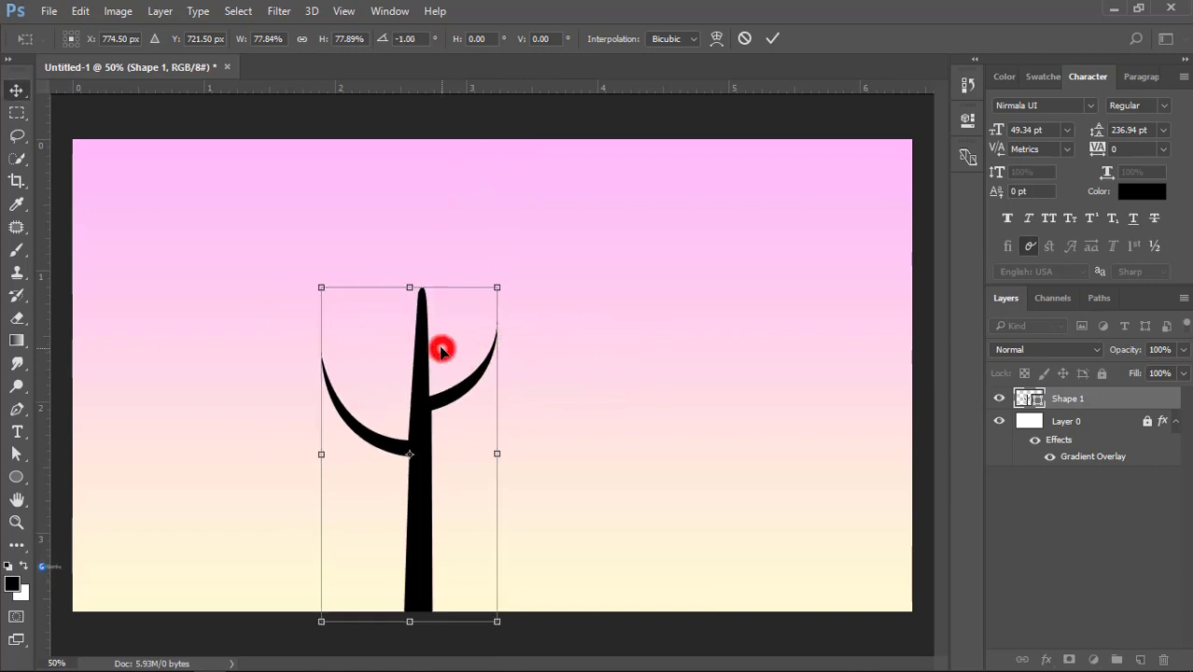
left_click(607, 324)
Step: Nudge the tree shape slightly downward and tilt it a little further counter-clockwise
left_click(427, 431)
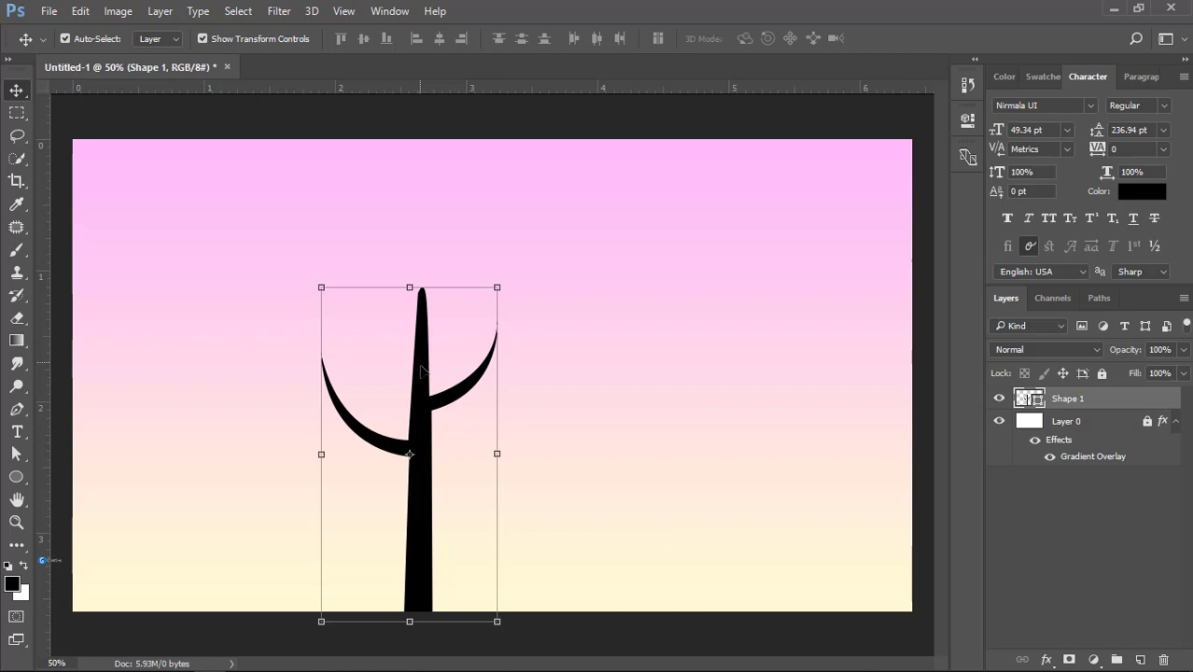
left_click_drag(422, 377, 423, 378)
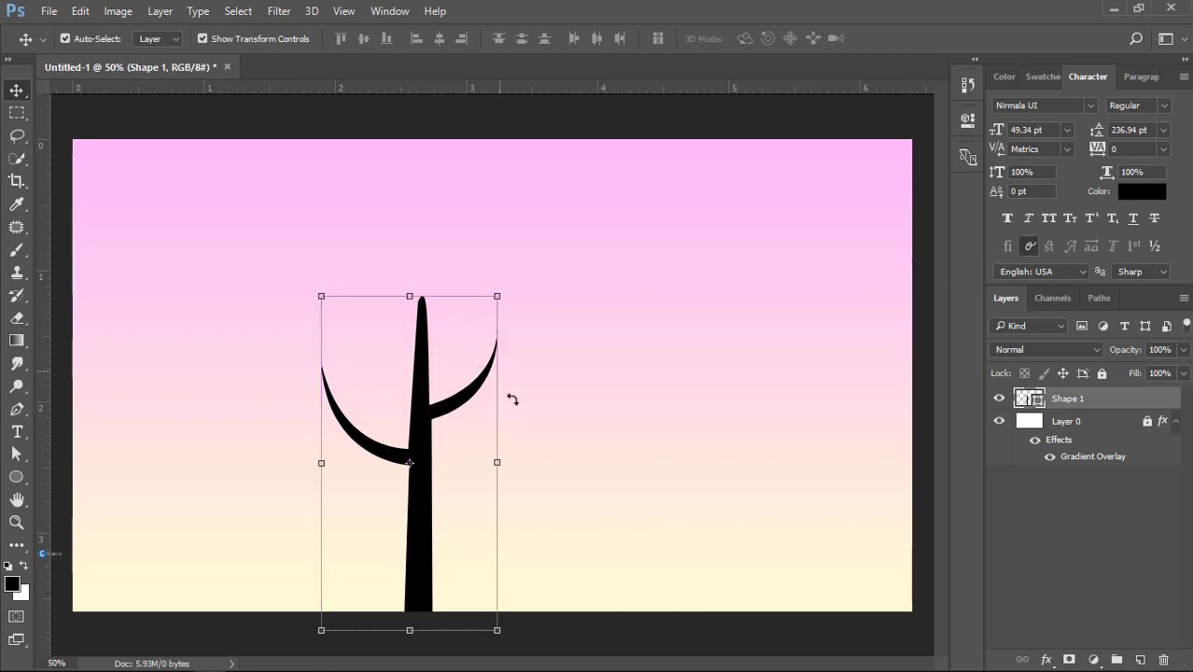
left_click(517, 442)
left_click_drag(608, 410, 607, 403)
double_click(420, 364)
Step: Add a Gradient Overlay to the tree shape and set the gradient's end color stop to purple 7d00be
left_click(1133, 398)
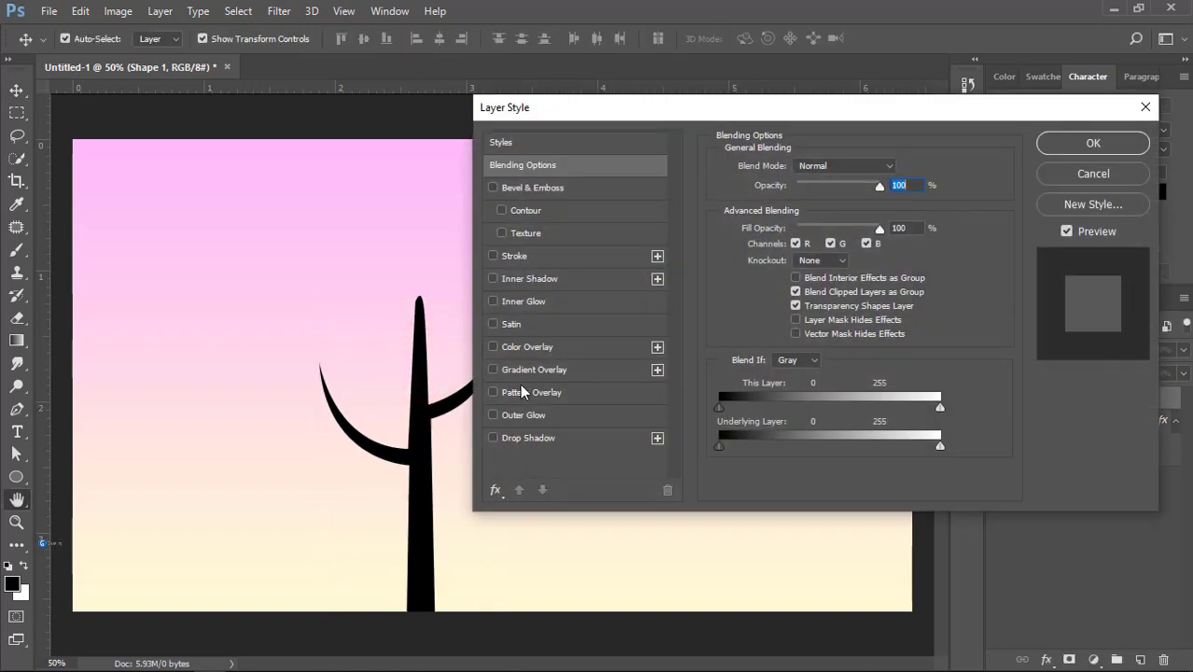
left_click(519, 368)
left_click(828, 214)
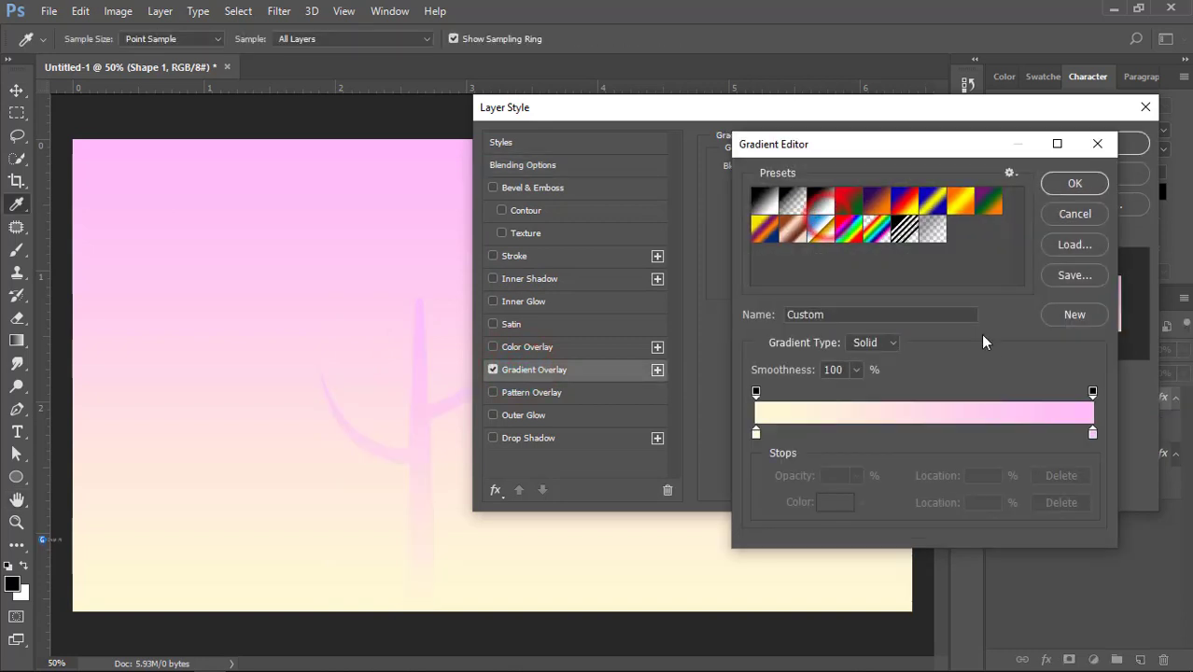
double_click(1089, 433)
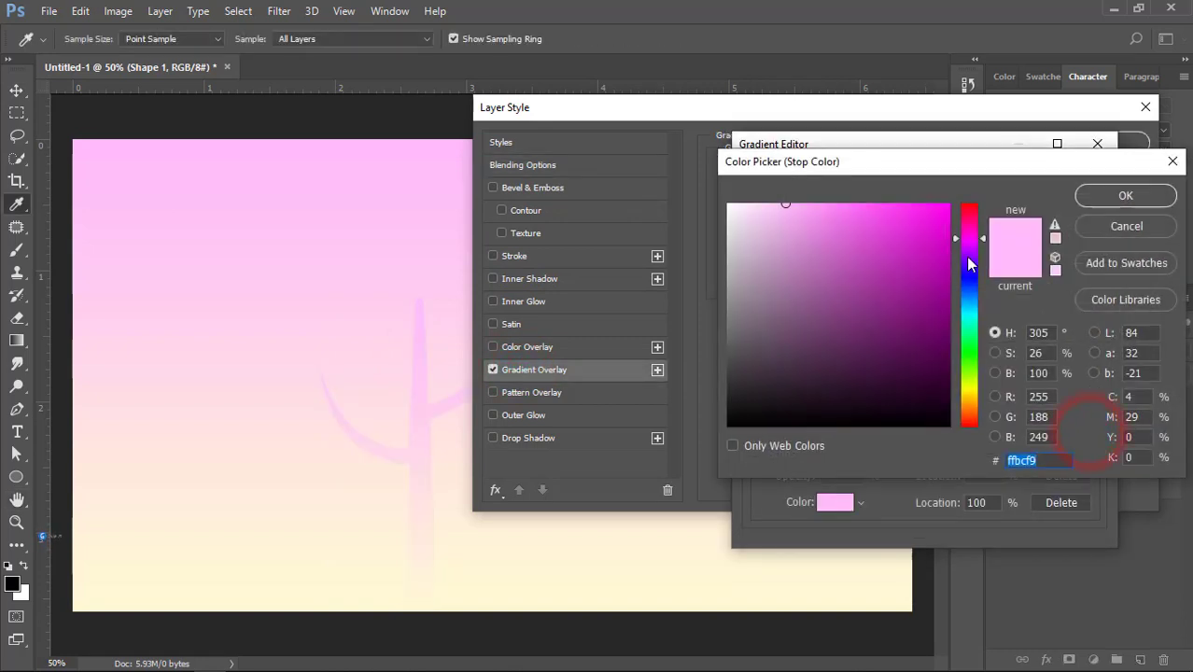
left_click(968, 254)
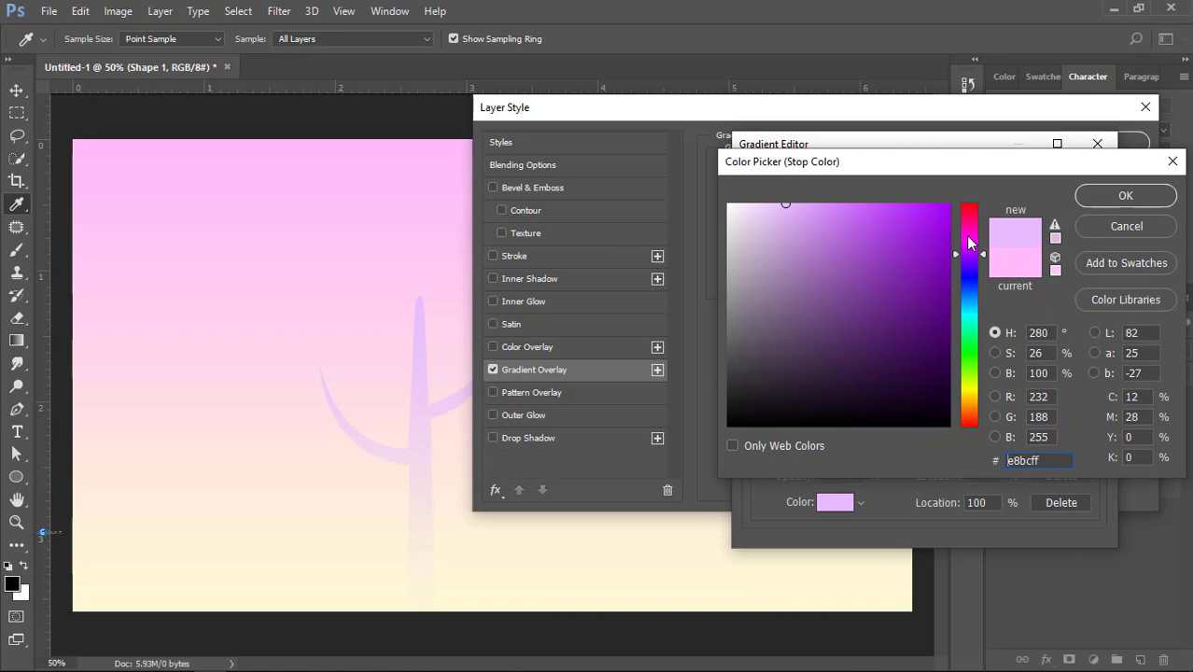
left_click(929, 254)
left_click(950, 253)
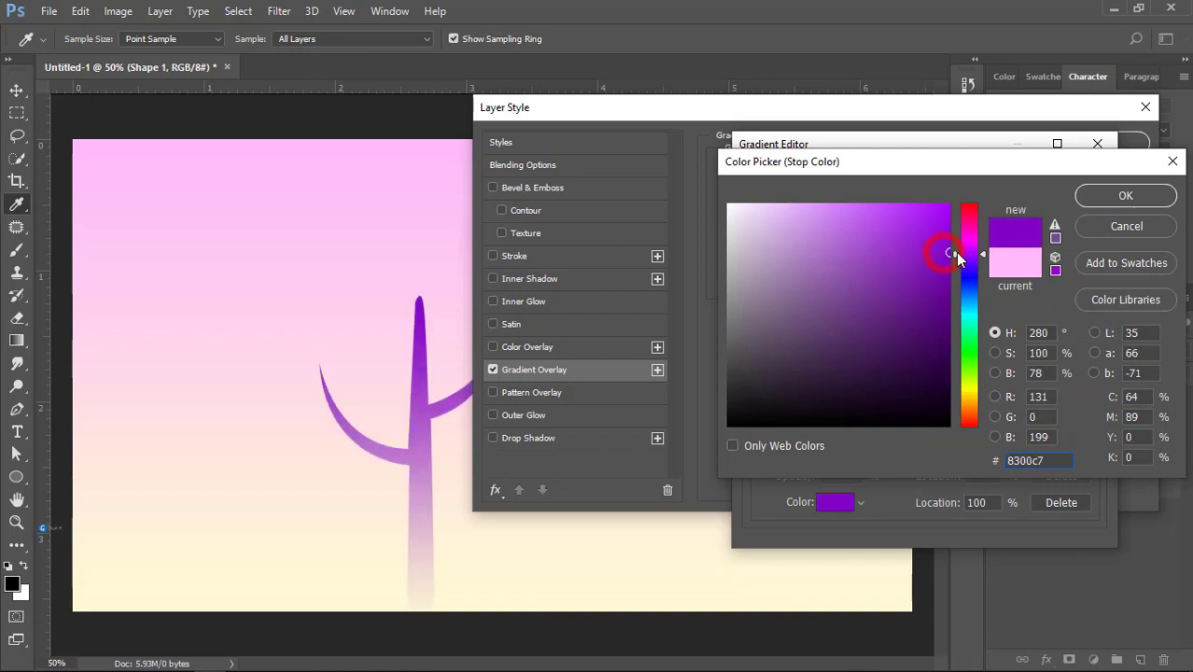
left_click(1087, 194)
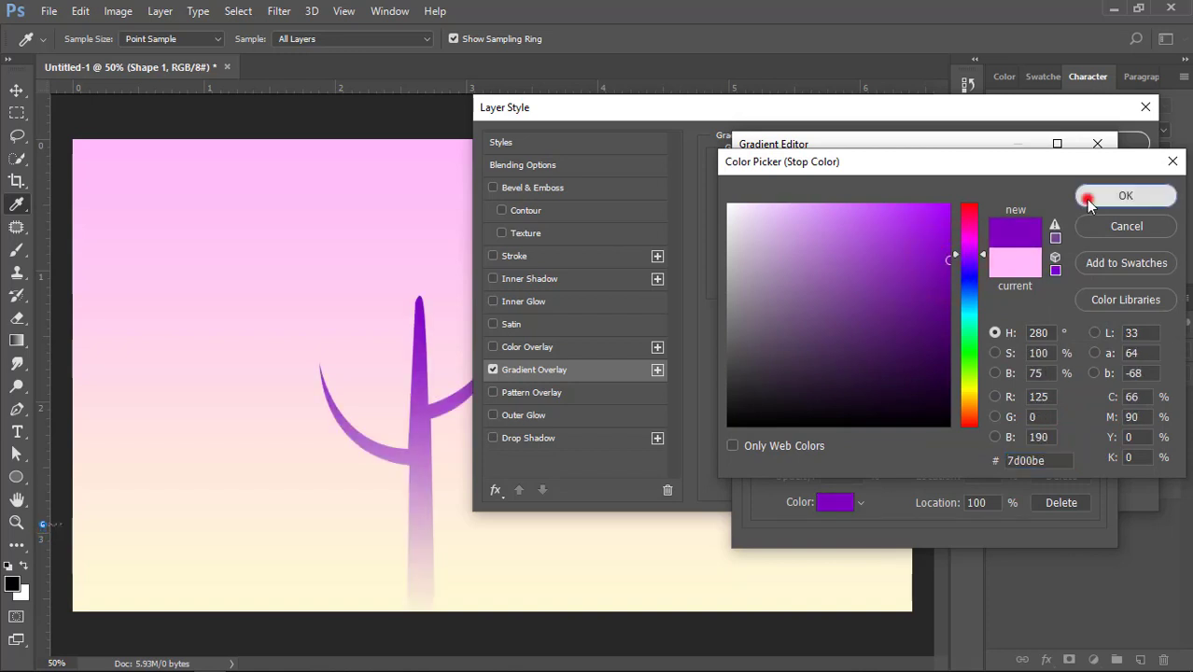
Step: Set the gradient's start color stop to orange c4490d and apply the overlay to the tree shape
double_click(756, 435)
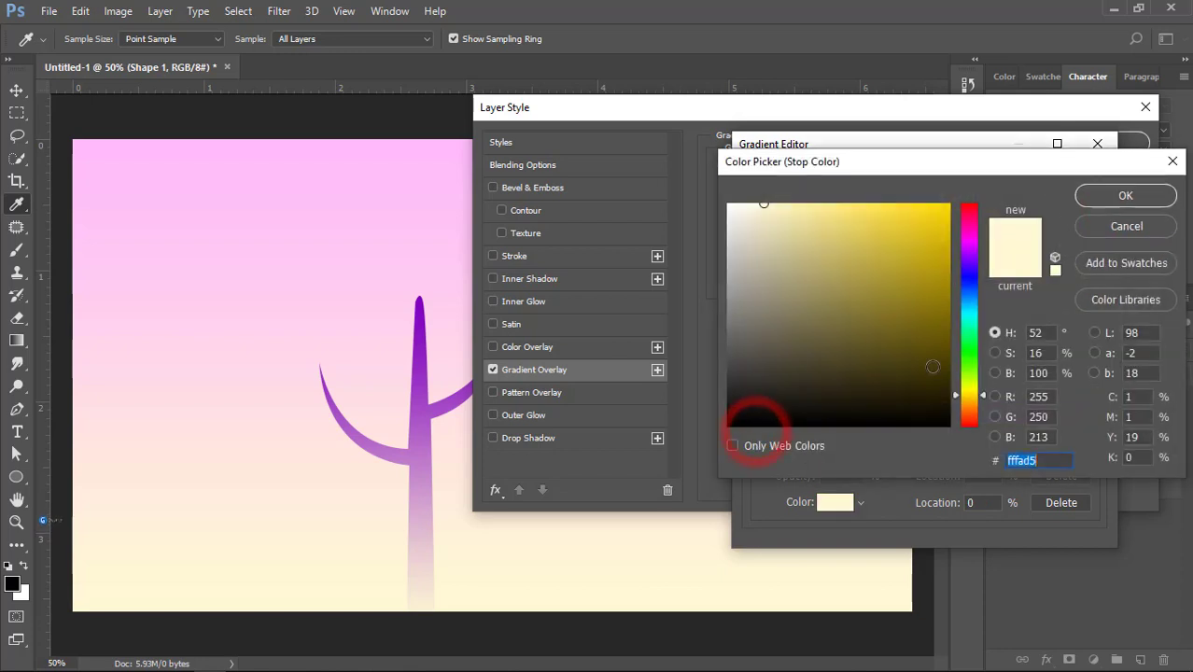
left_click_drag(977, 393, 972, 417)
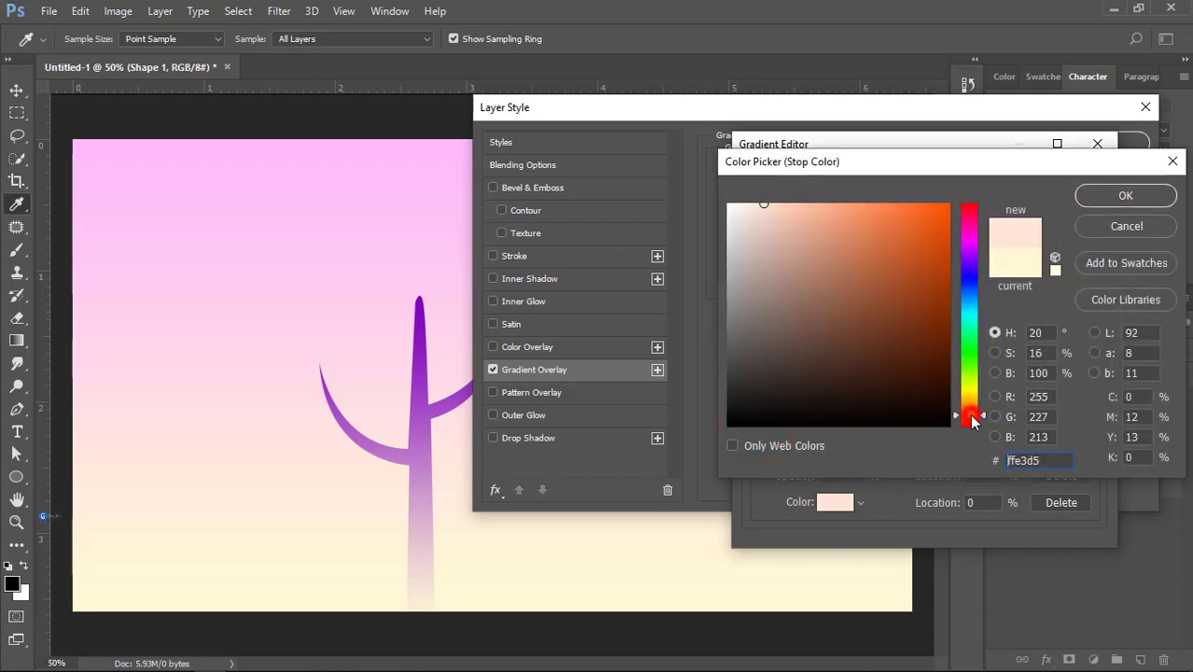
left_click(920, 317)
left_click(914, 290)
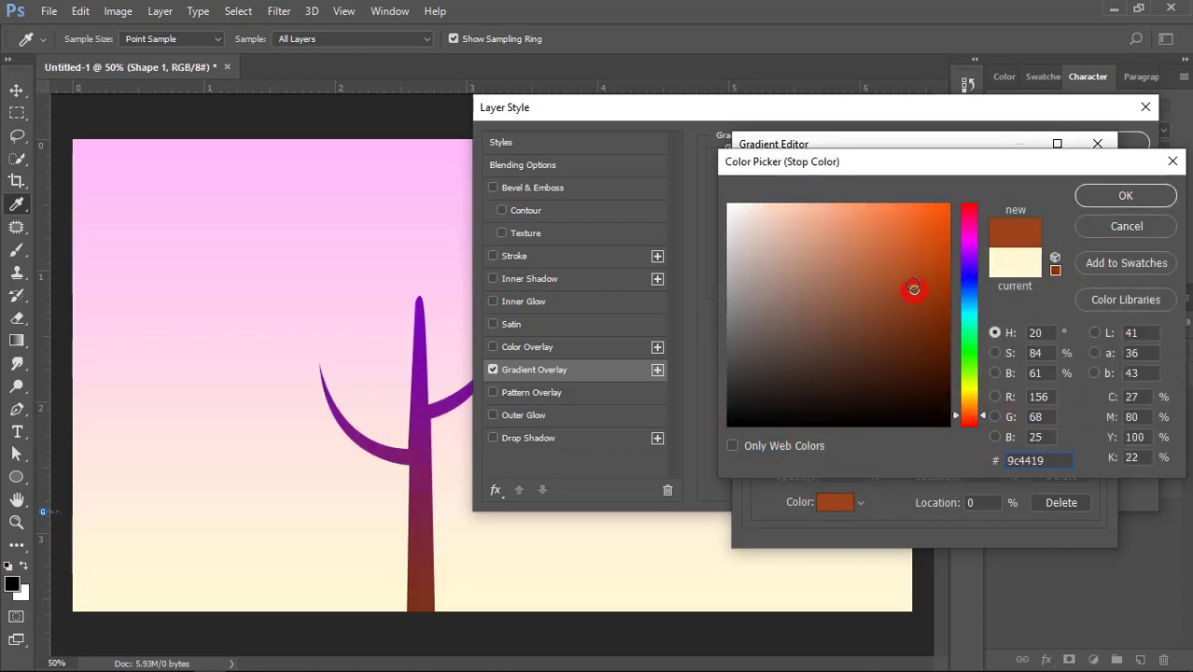
left_click(914, 267)
left_click(935, 255)
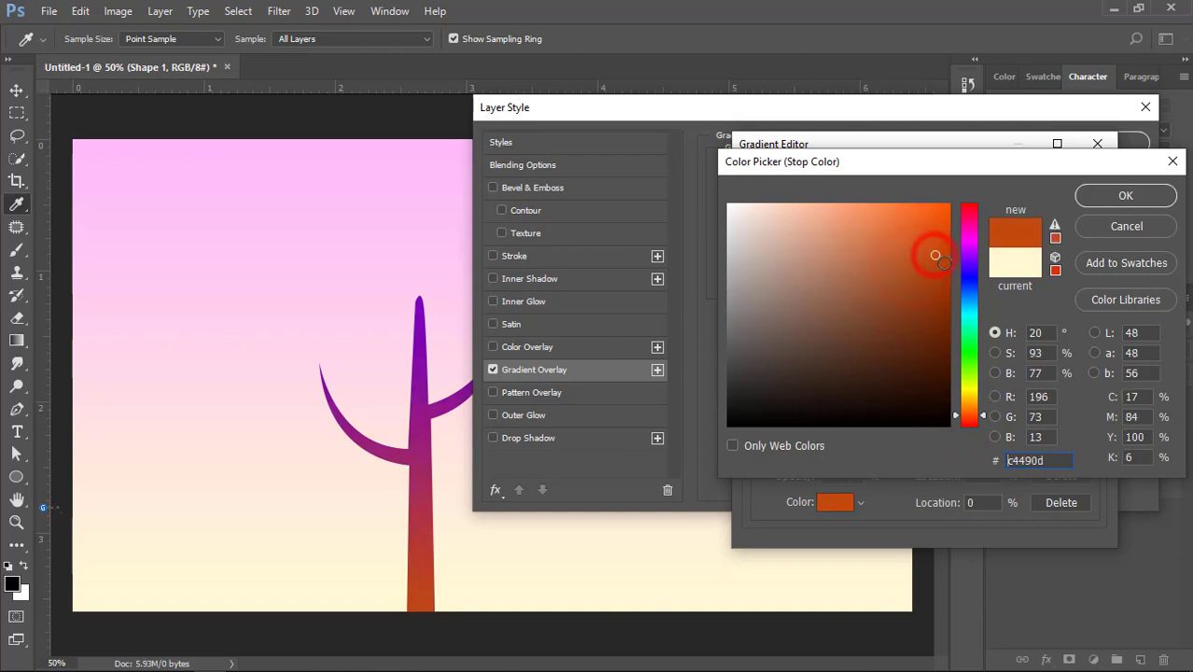
left_click(1088, 198)
left_click(1088, 187)
left_click(1088, 146)
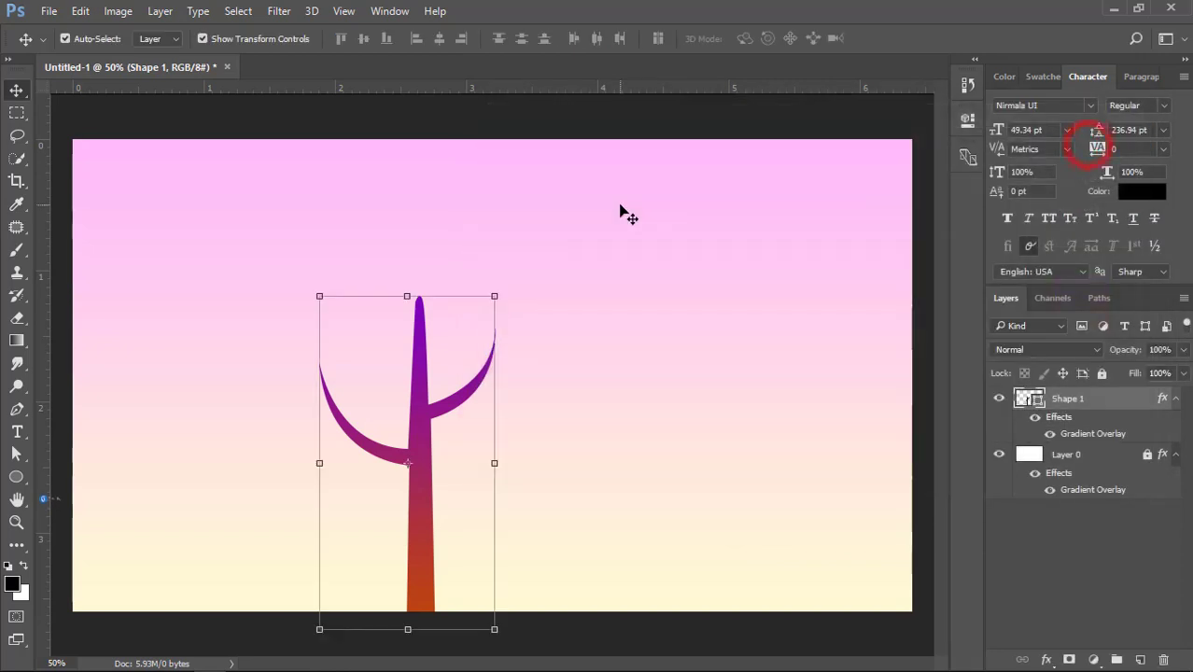
Step: Draw a black ellipse about 420 by 366 px on a new layer and place it over the top of the trunk
left_click(16, 477)
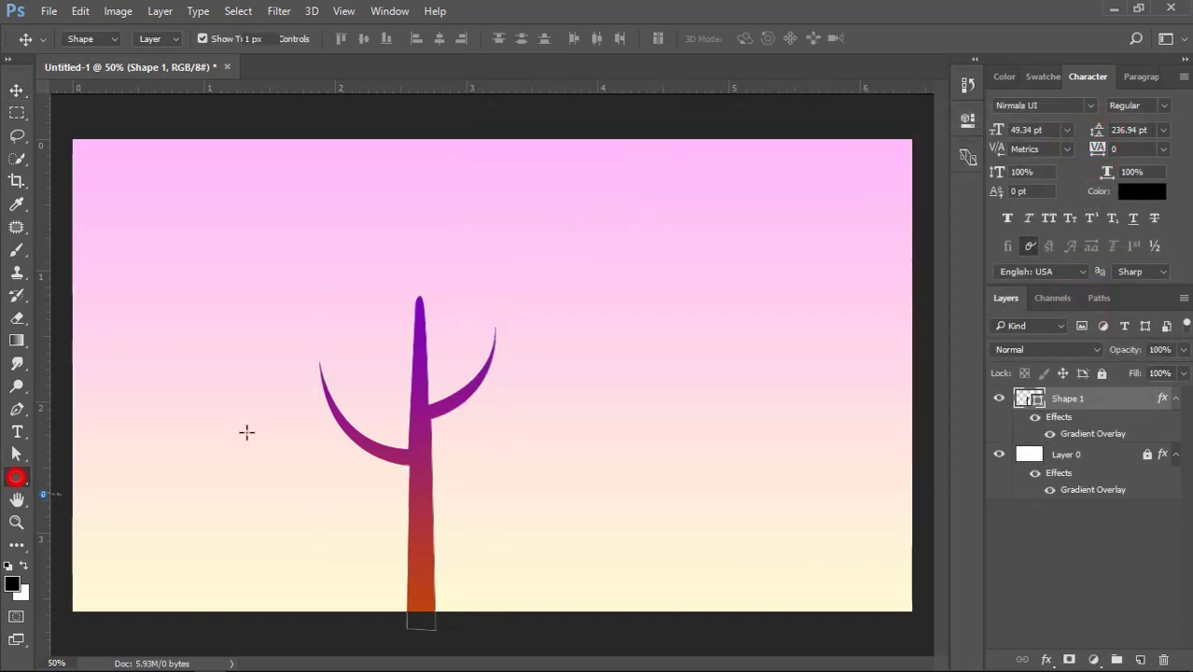
left_click(1140, 659)
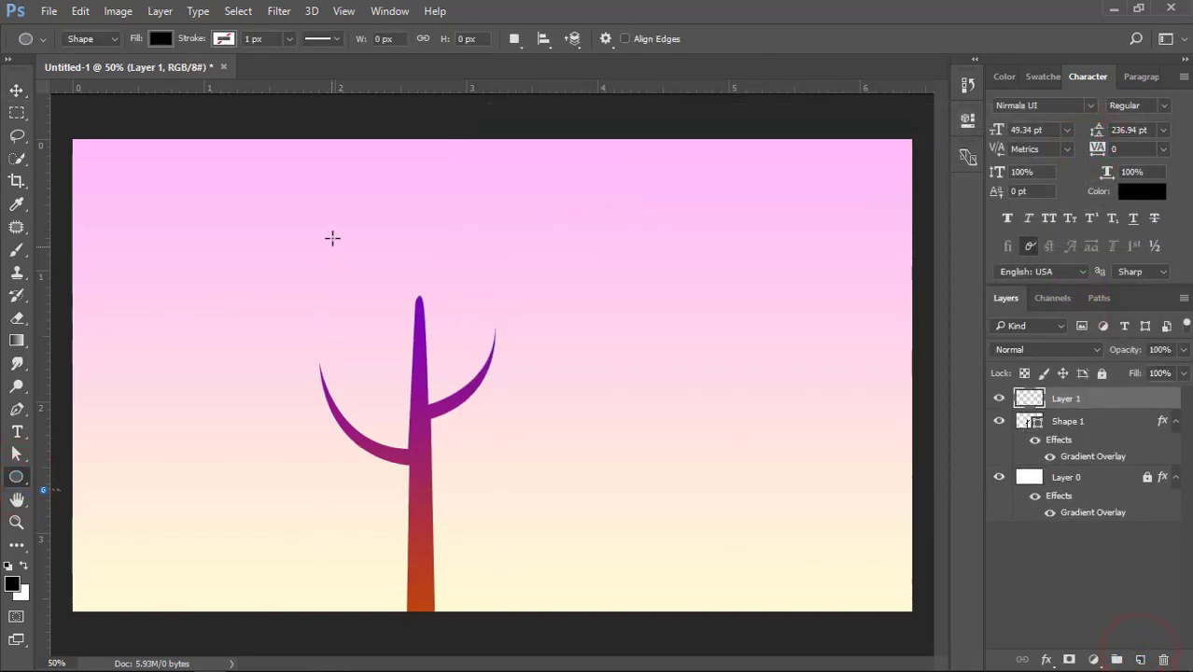
left_click_drag(278, 213, 462, 370)
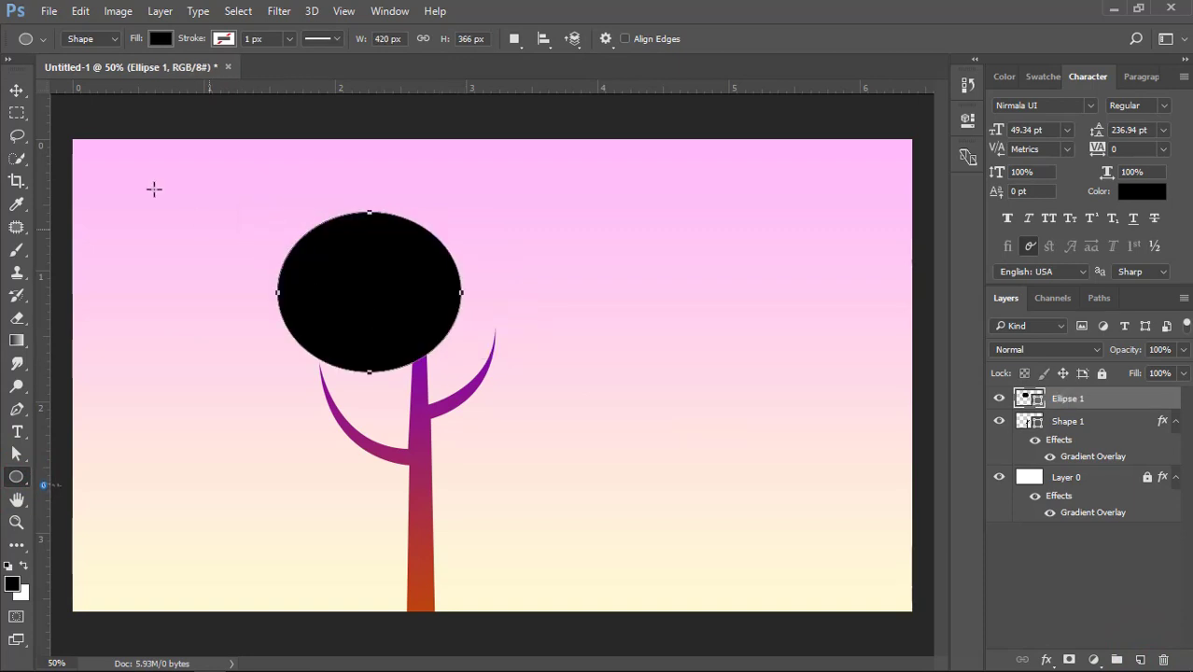
left_click(17, 90)
left_click_drag(381, 254, 419, 258)
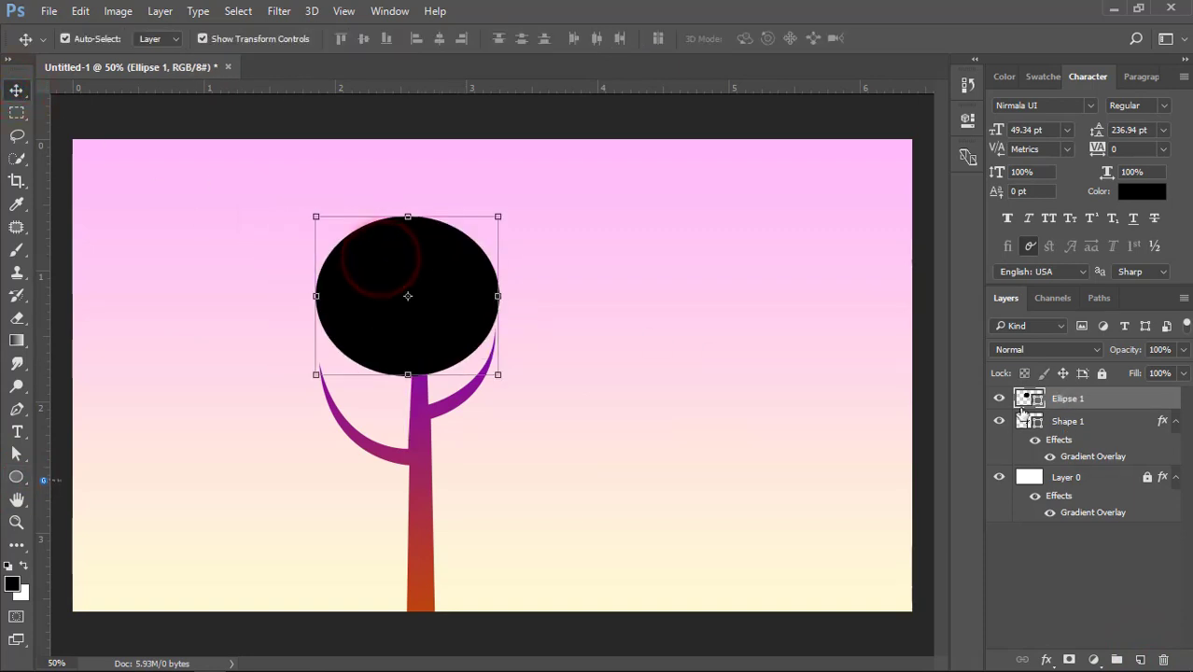
Step: Warp the black ellipse into a dome with a flattened underside and center it over the trunk's top
left_click(506, 291)
right_click(434, 275)
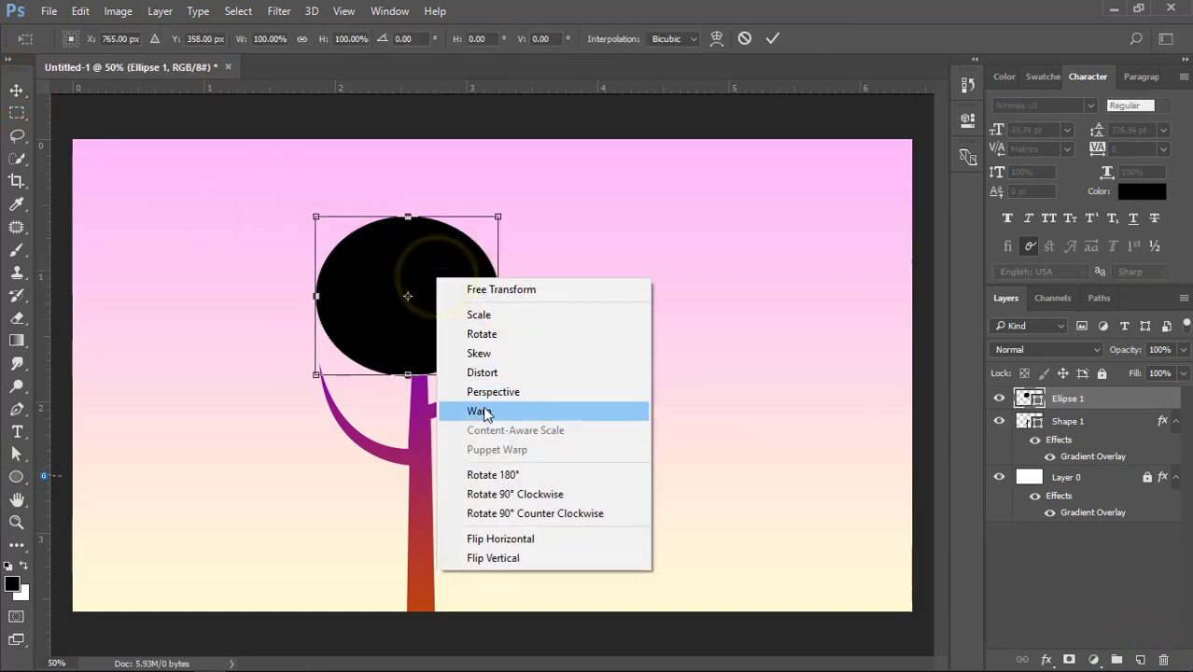
left_click(492, 411)
mouse_move(409, 346)
left_mouse_down()
mouse_move(407, 326)
mouse_move(408, 350)
left_mouse_up()
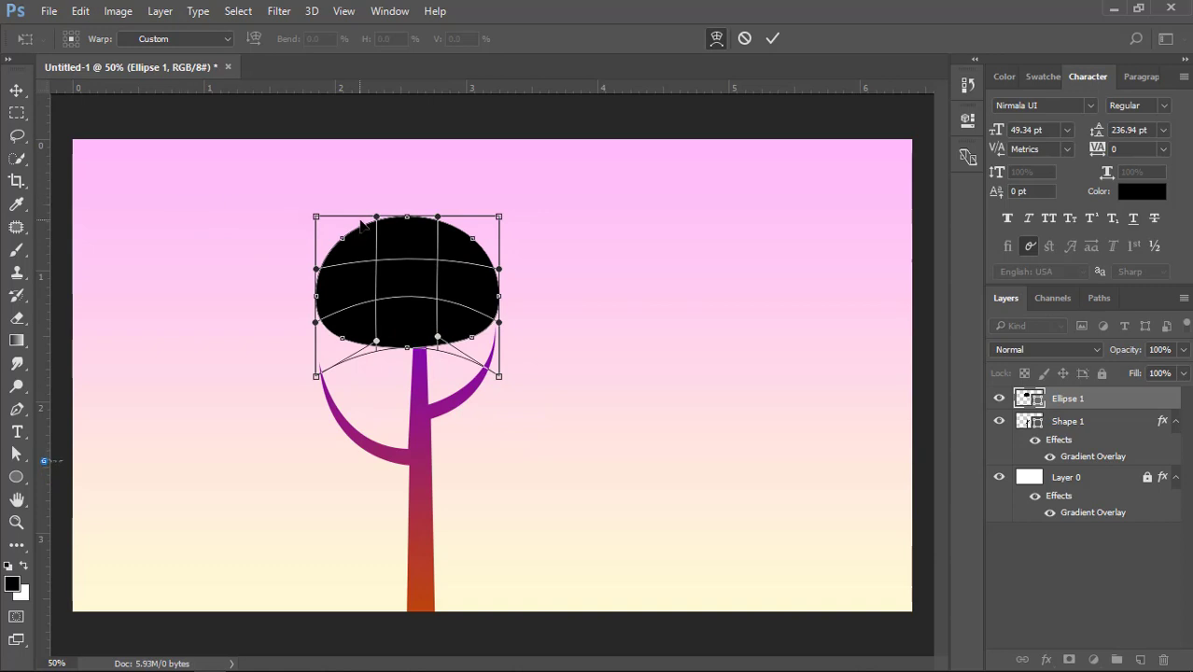
key("KP_Enter")
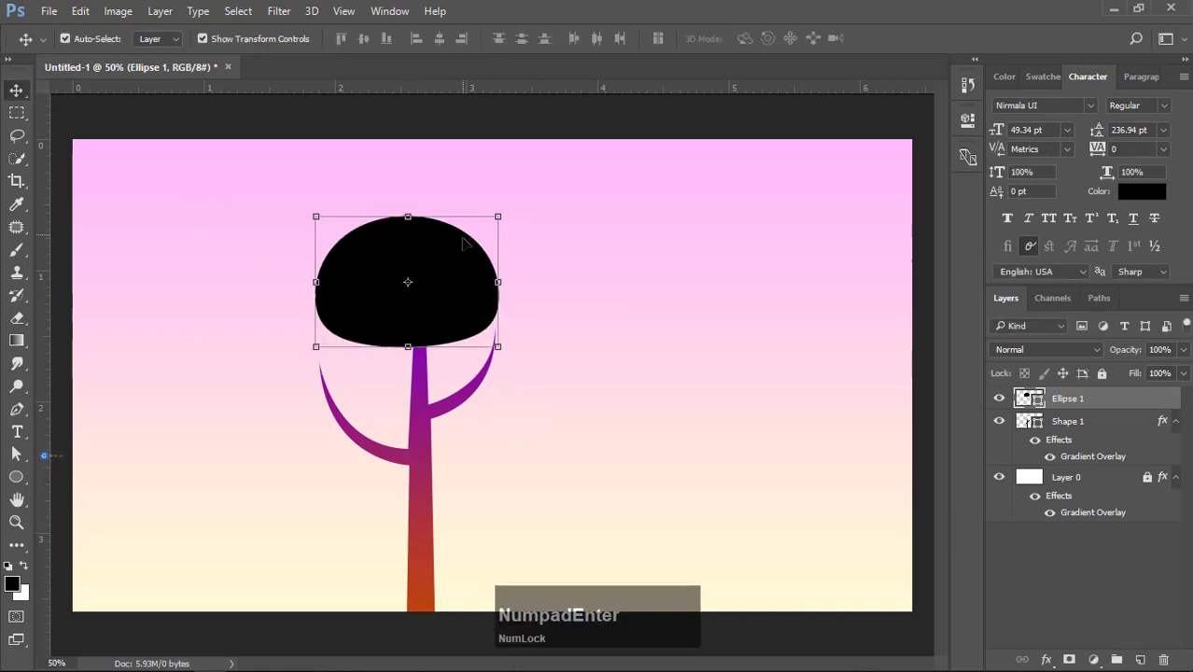
left_click_drag(447, 259, 460, 272)
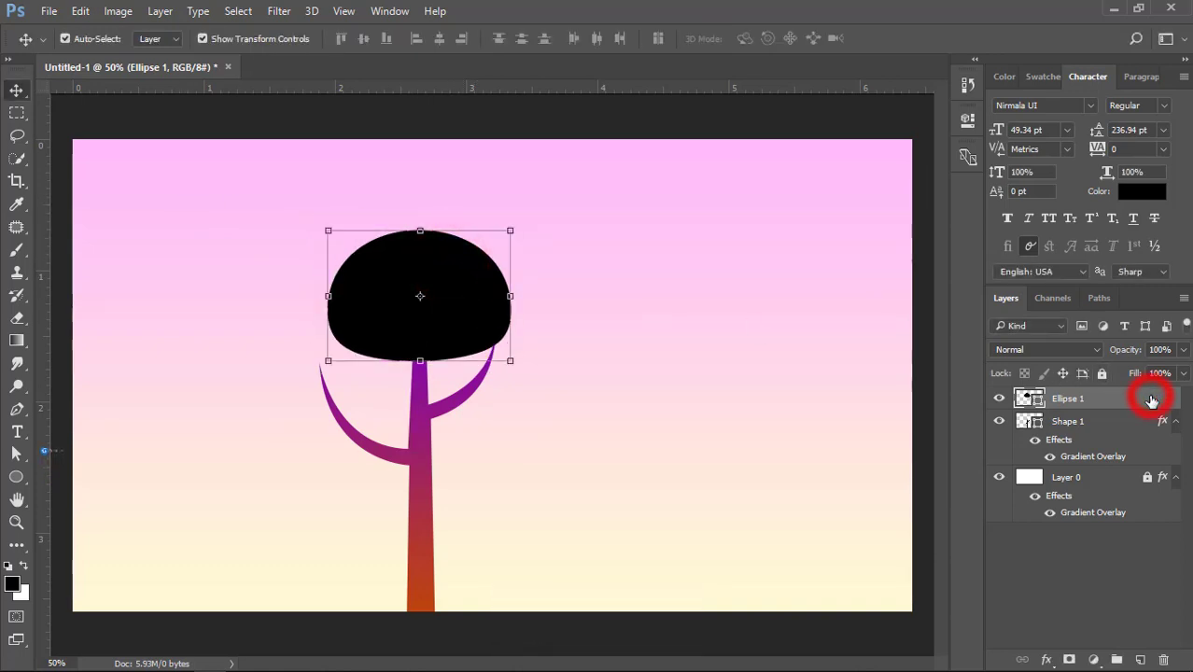
Step: Add a Gradient Overlay to the dome's layer and choose the Foreground to Transparent gradient preset
double_click(1152, 402)
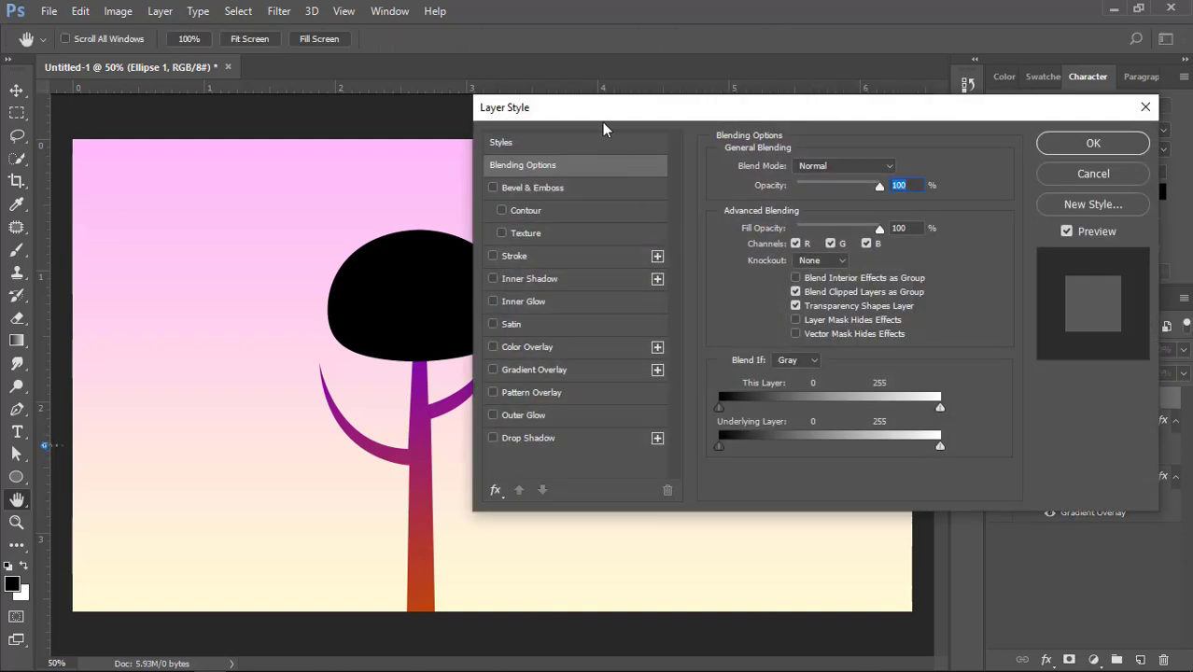
left_click_drag(603, 125, 712, 129)
left_click(640, 374)
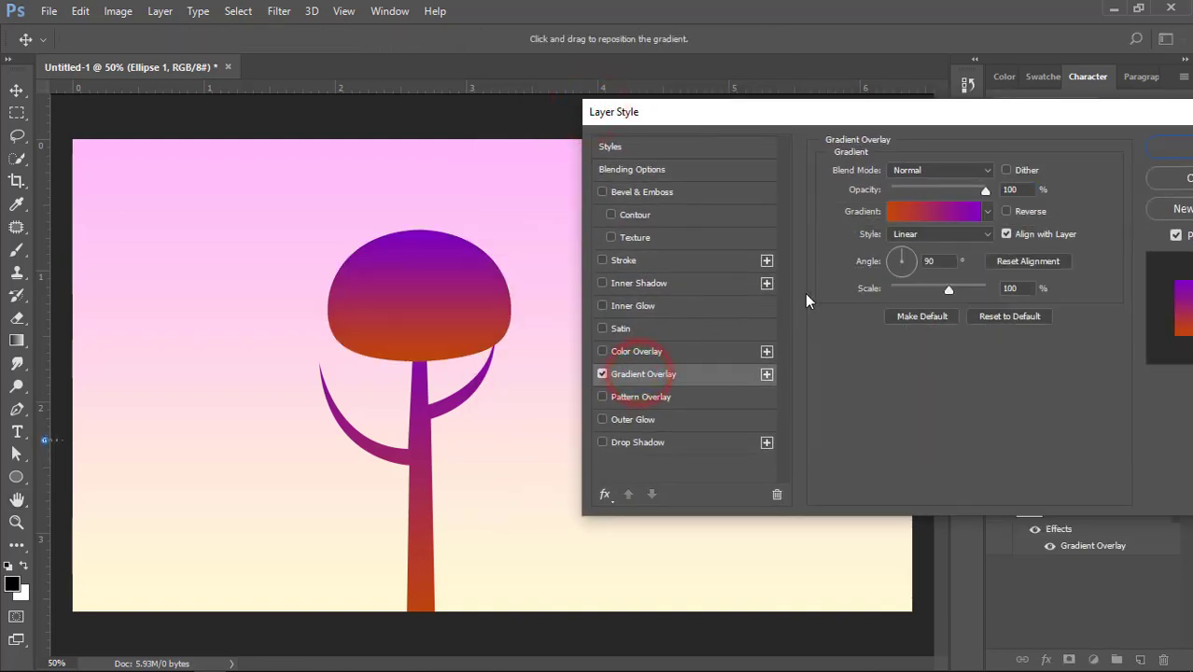
left_click(934, 211)
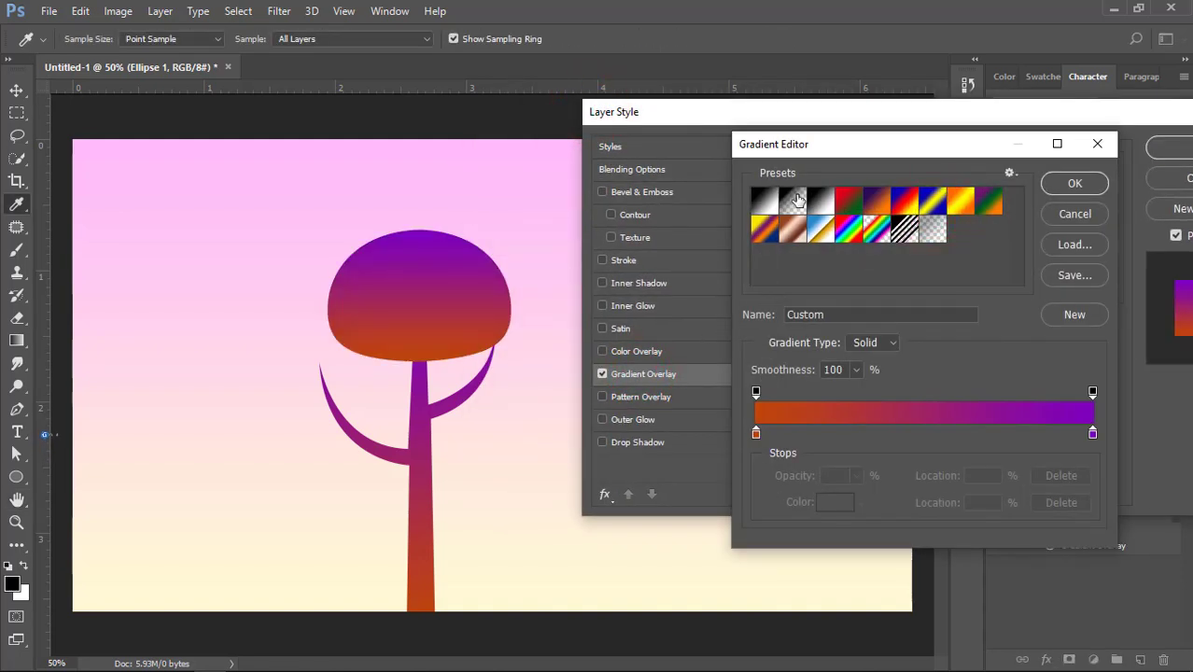
left_click(795, 199)
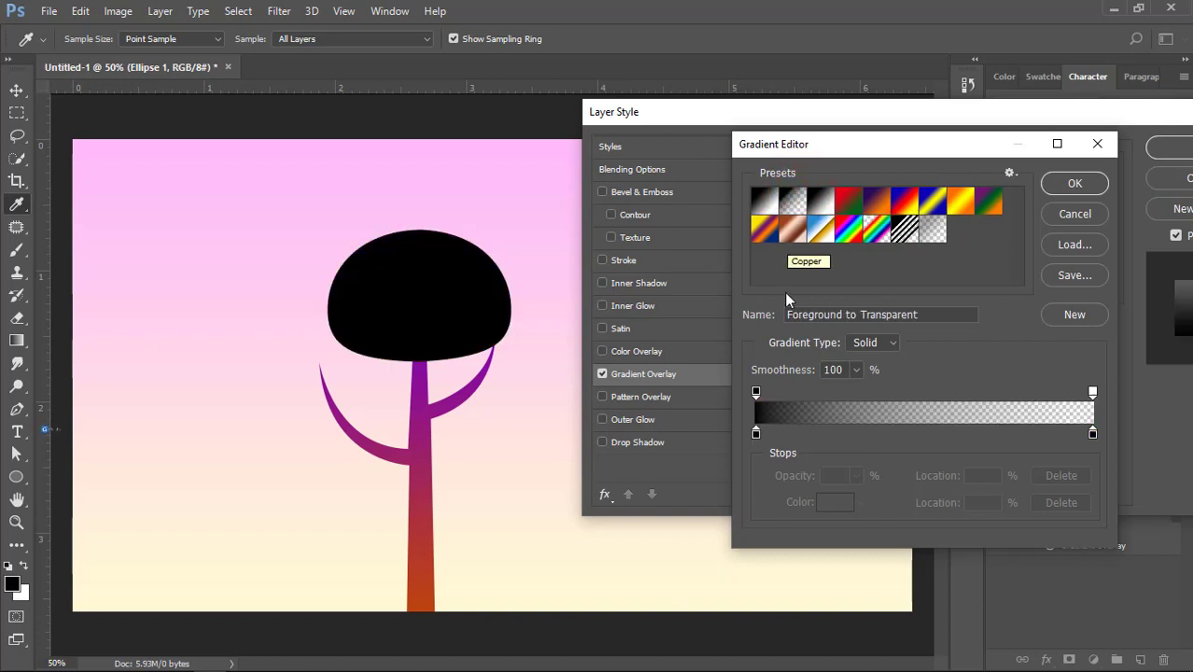
Step: Set the foliage gradient's start color stop to cyan 00deff and accept the edited gradient
double_click(756, 433)
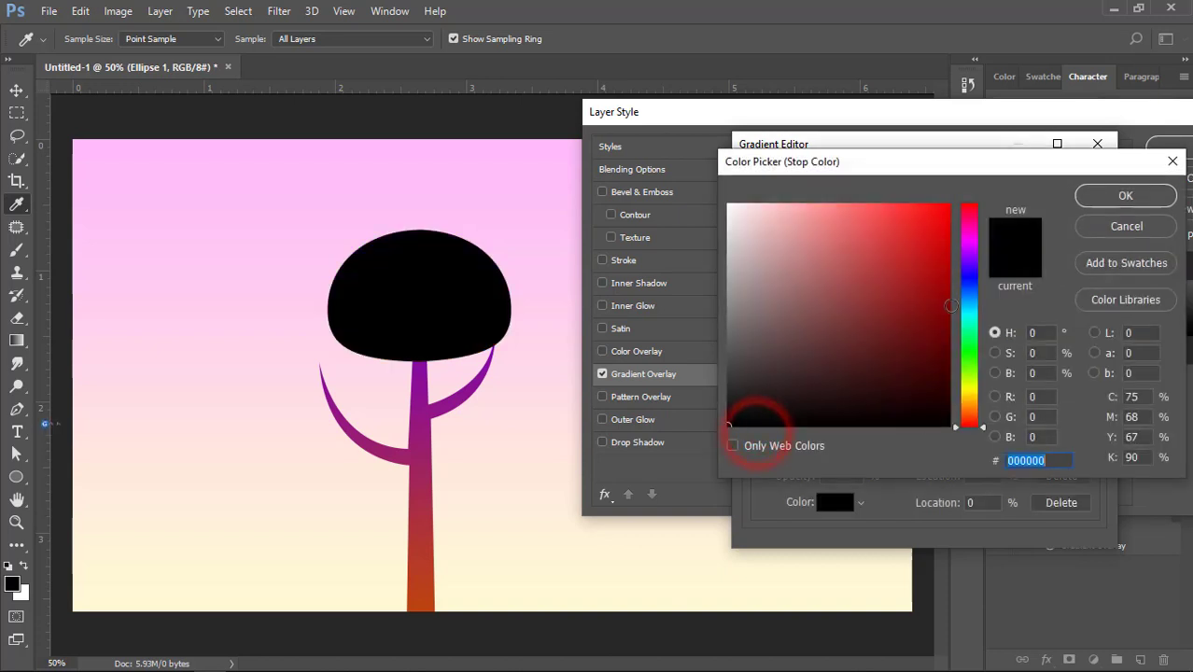
left_click(971, 311)
left_click_drag(934, 211, 957, 192)
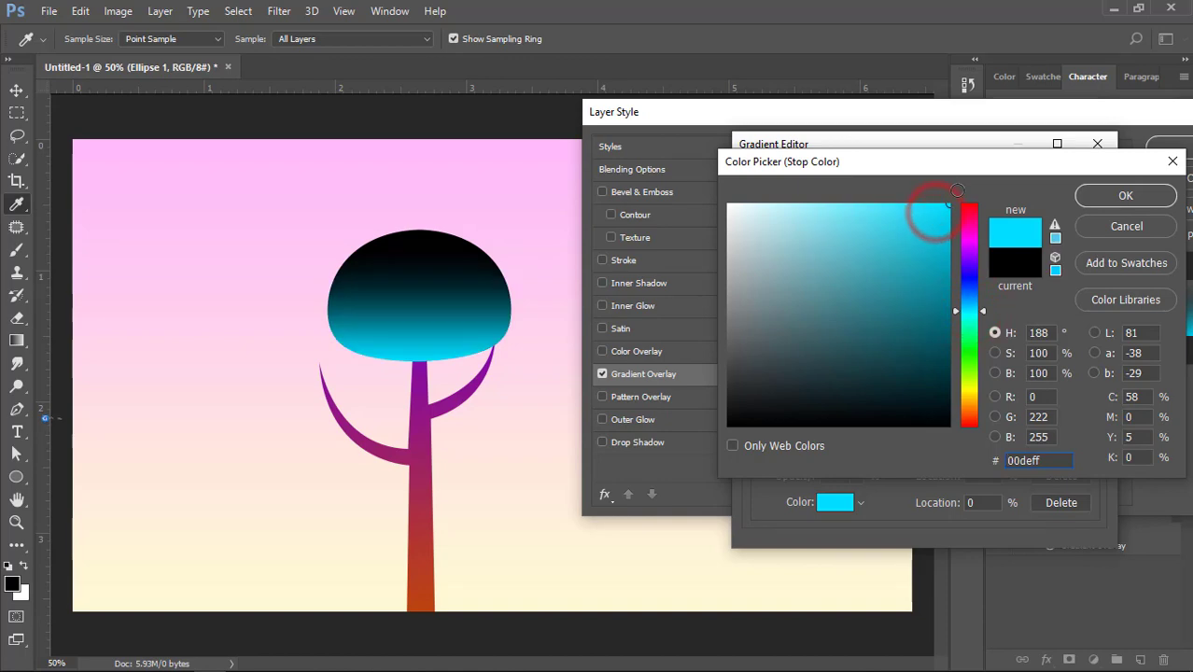
left_click(1099, 198)
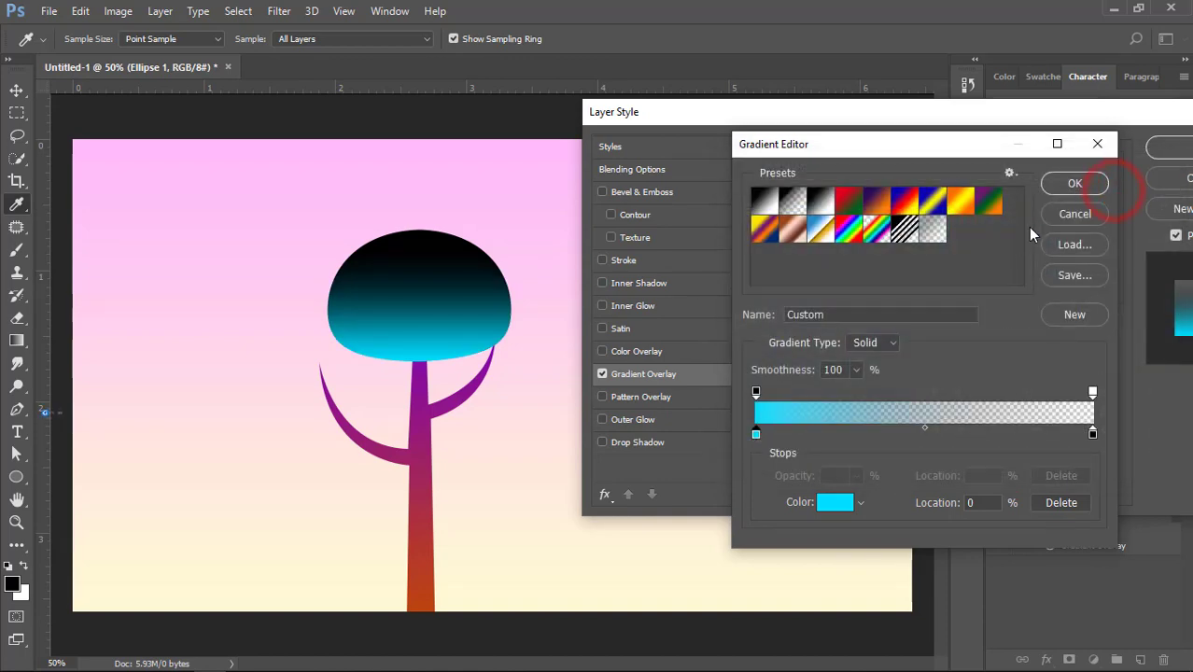
left_click(1075, 183)
Step: Reverse the foliage gradient, apply the overlay, and set the dome layer's fill to 0%
left_click(1004, 210)
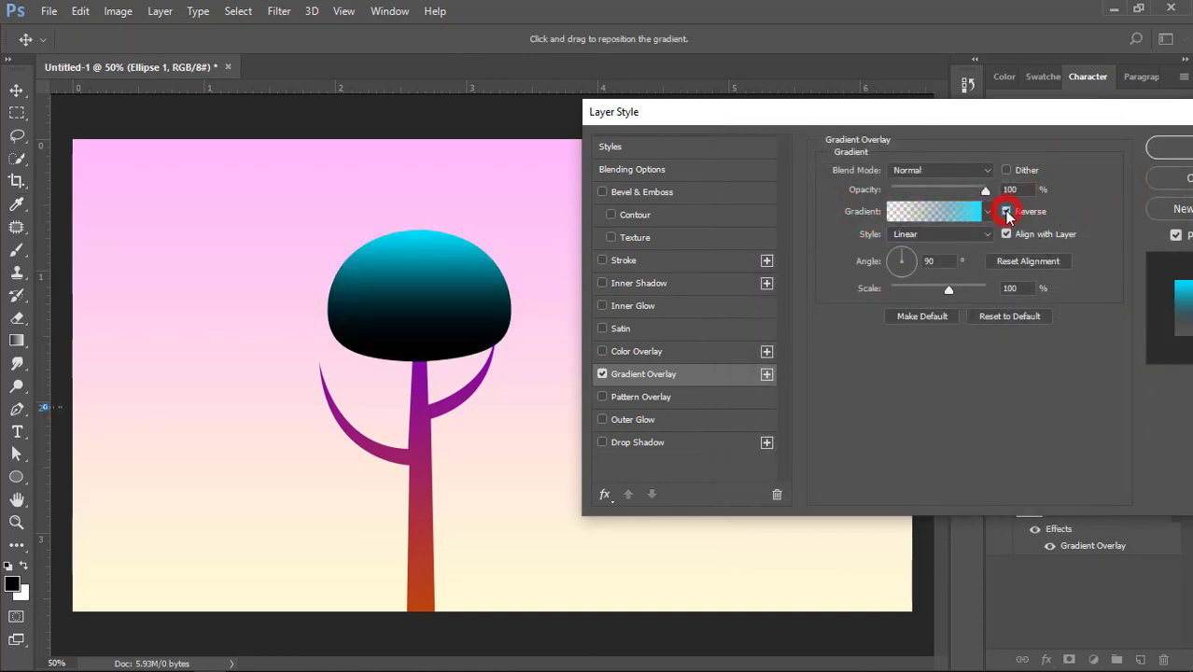
left_click(1154, 150)
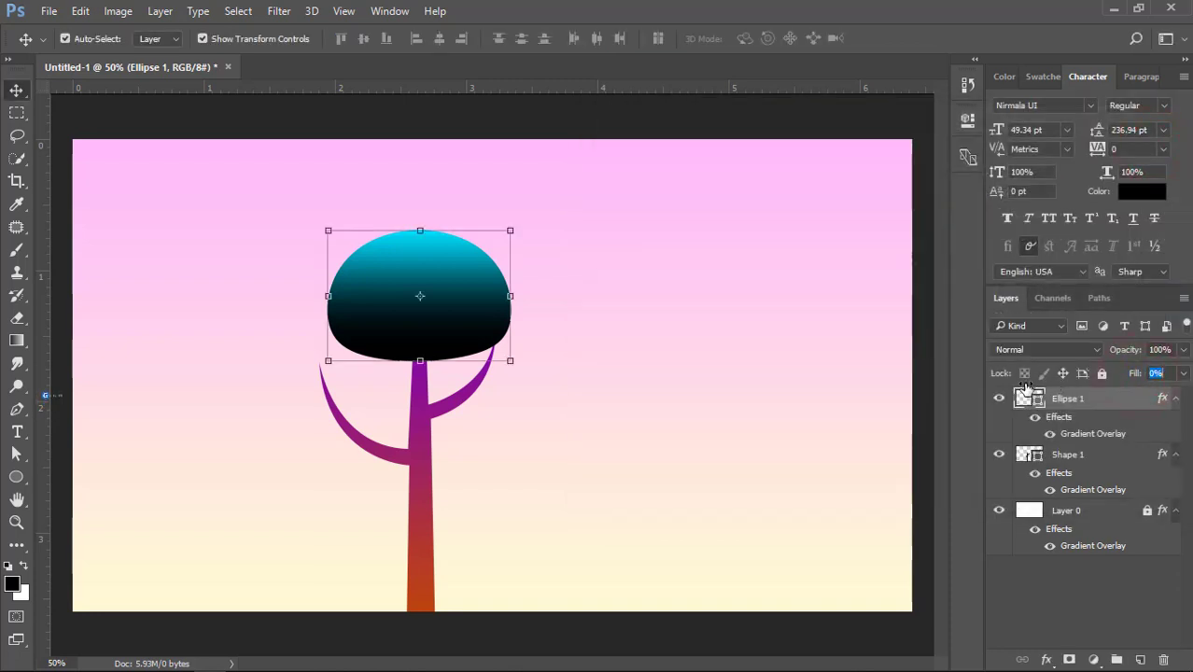
key("Return")
left_click(847, 368)
Step: Duplicate the foliage dome twice, placing a smaller copy over the left branch tip and an even smaller one over the right branch tip
left_click_drag(477, 291, 372, 358)
left_click_drag(408, 298, 385, 313)
double_click(357, 344)
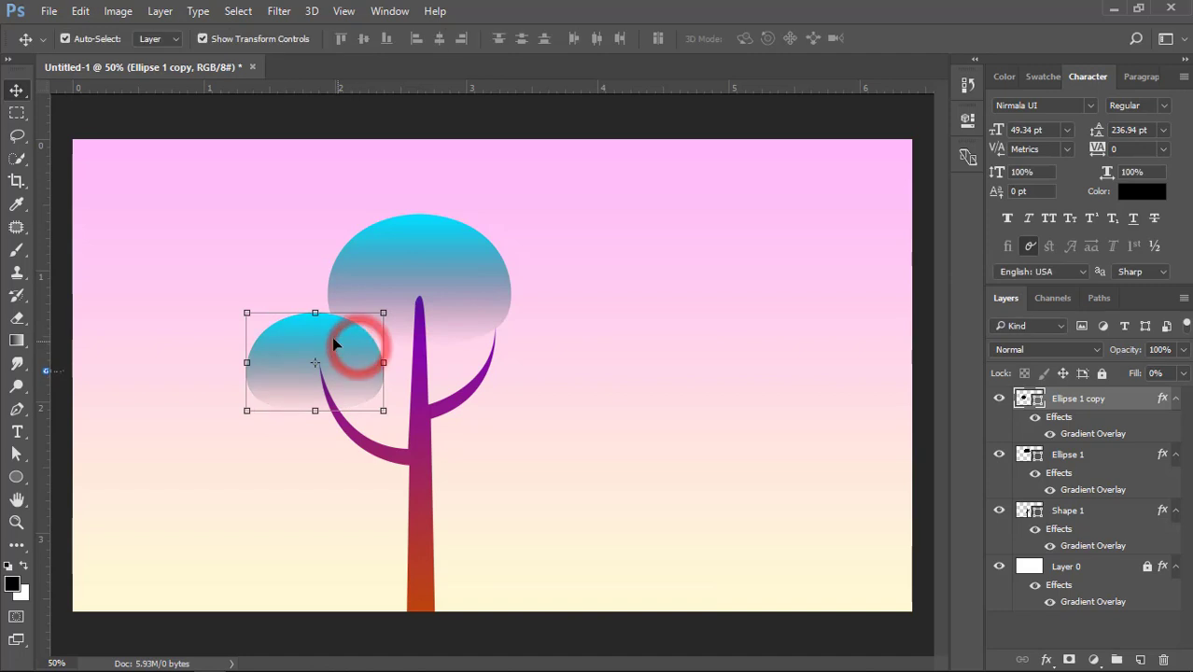
left_click_drag(334, 346, 552, 301)
double_click(528, 337)
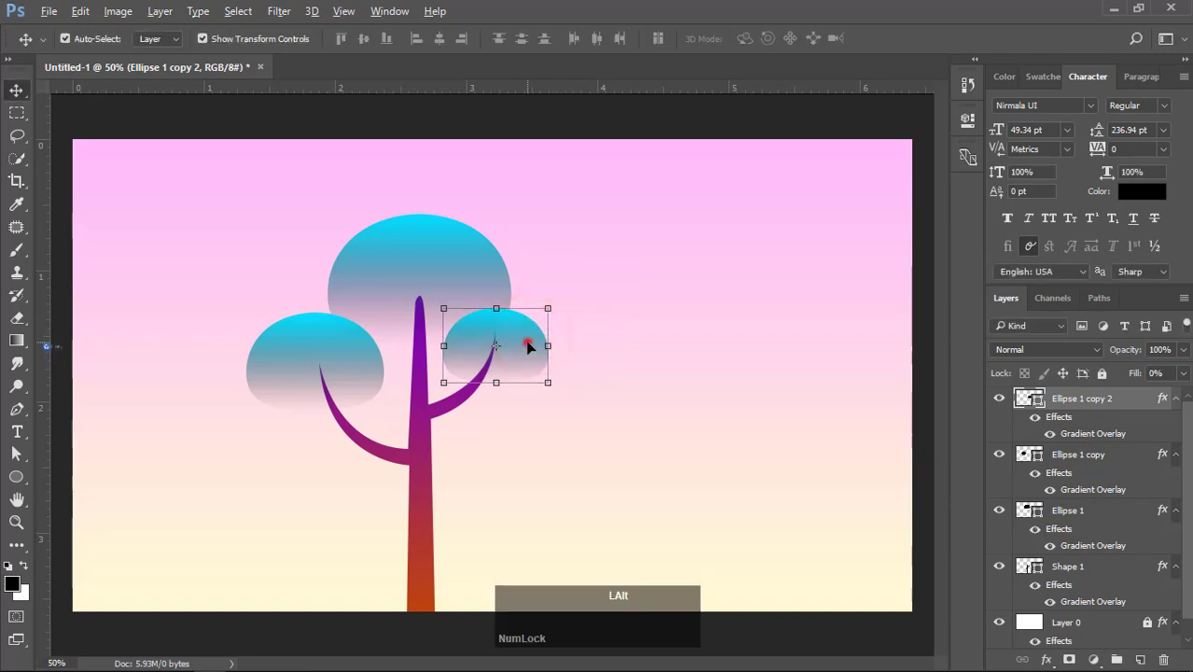
Step: Duplicate the right branch's foliage onto the trunk and arrange the copy behind the trunk, directly above the background layer
left_click_drag(526, 345, 451, 363)
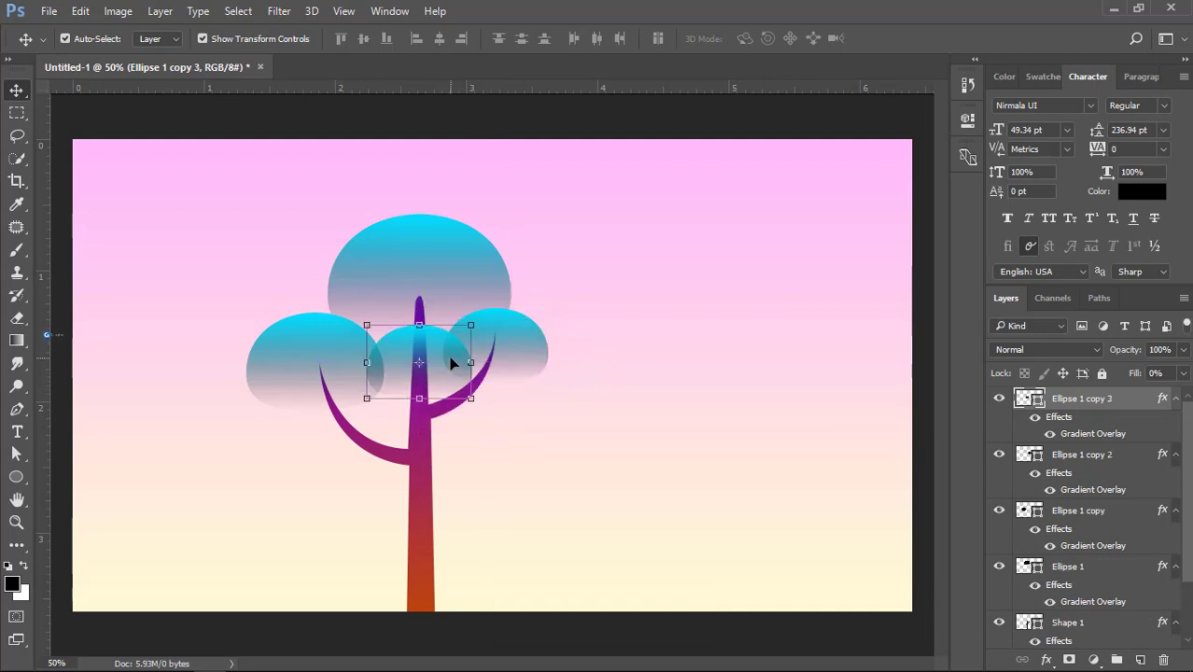
key("ctrl+shift+bracketleft")
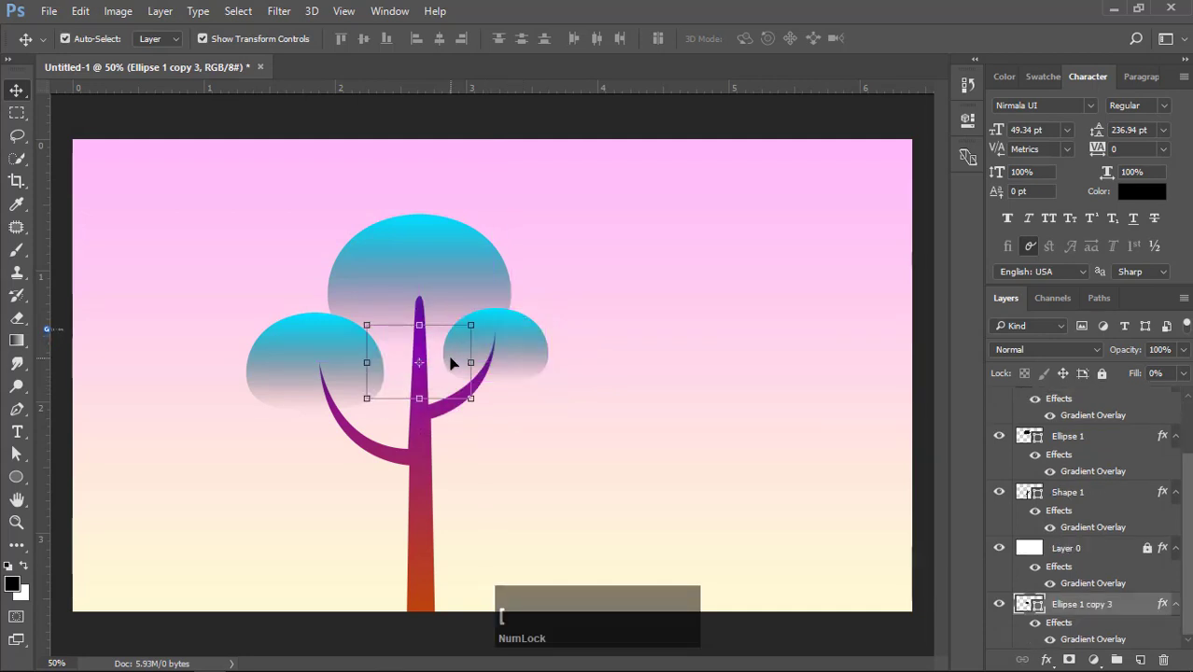
key("ctrl+bracketright")
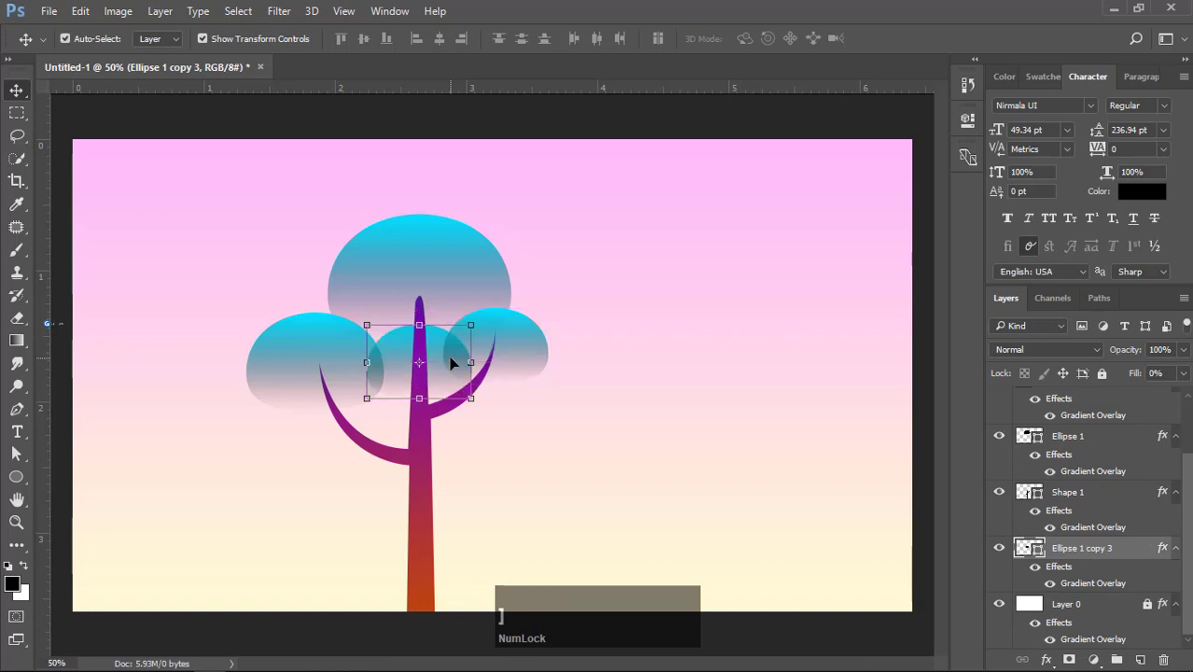
Step: Scale the foliage behind the trunk to about 87% and position it between the two branches
left_click_drag(439, 359, 427, 343)
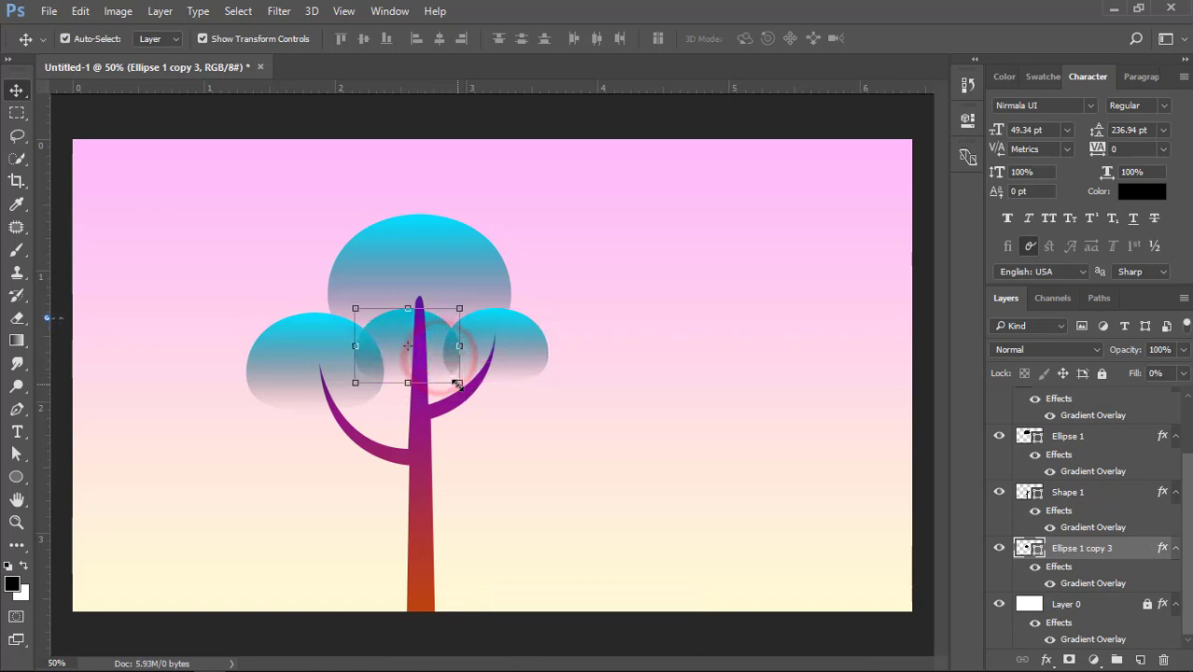
left_click_drag(458, 384, 445, 373)
left_click_drag(412, 331, 441, 325)
double_click(441, 325)
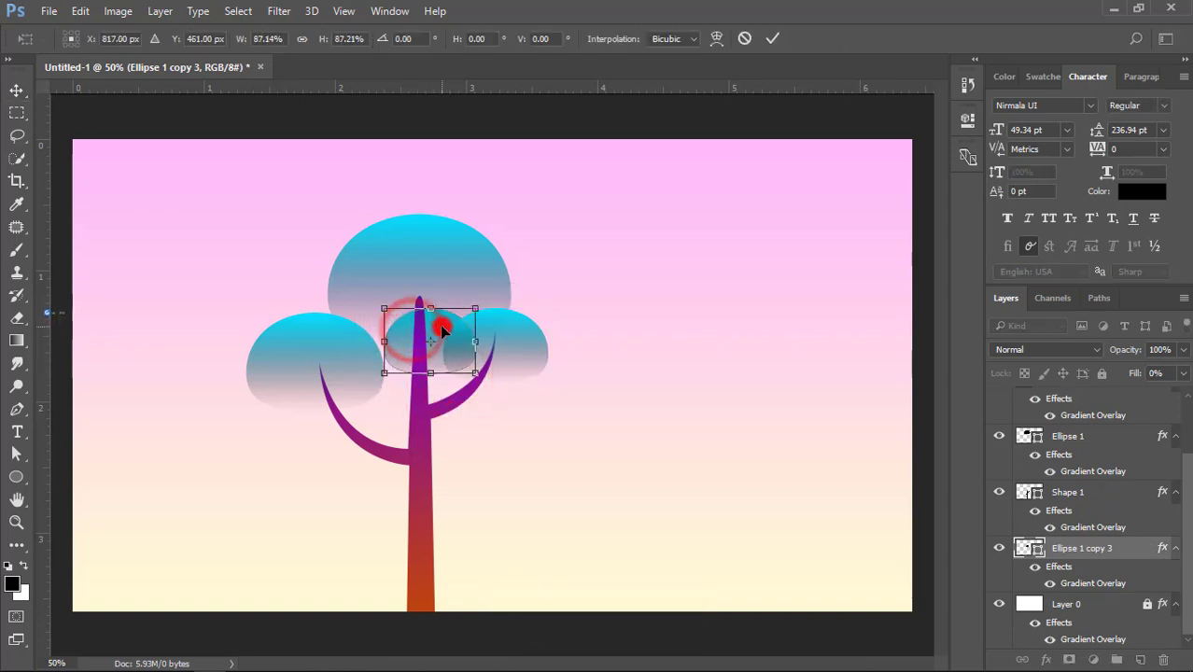
left_click(613, 359)
Step: Reselect the foliage behind the trunk and shrink it a little more toward its upper left
left_click(425, 333)
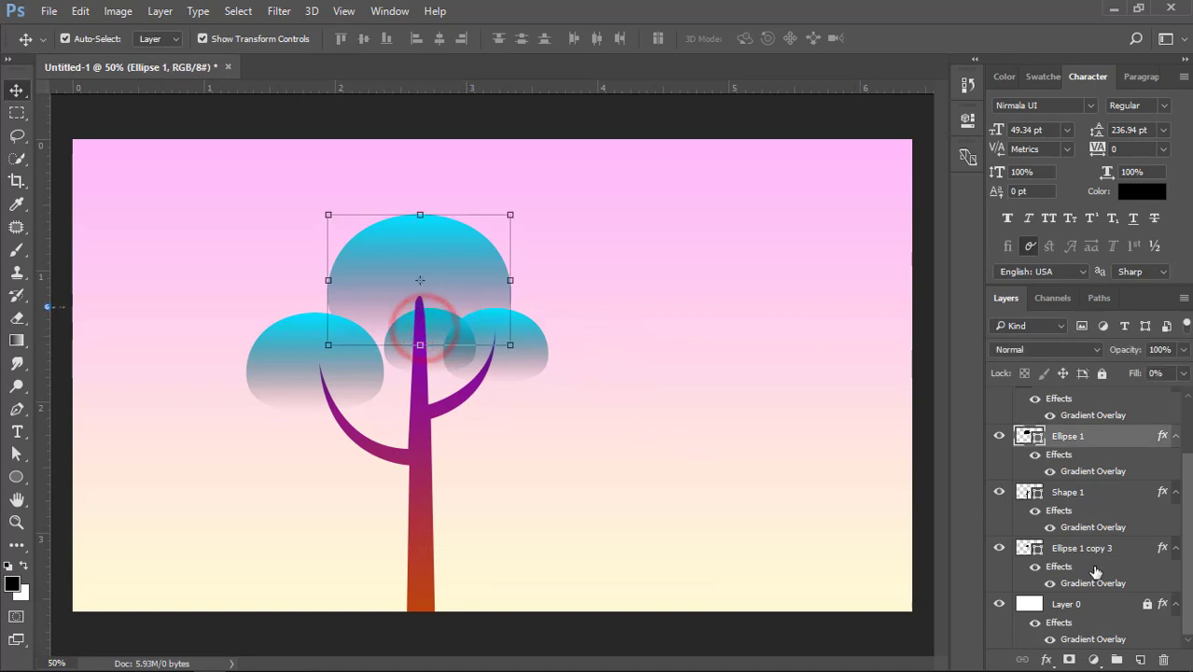
left_click(1085, 549)
key("Num_Lock")
left_click(472, 370)
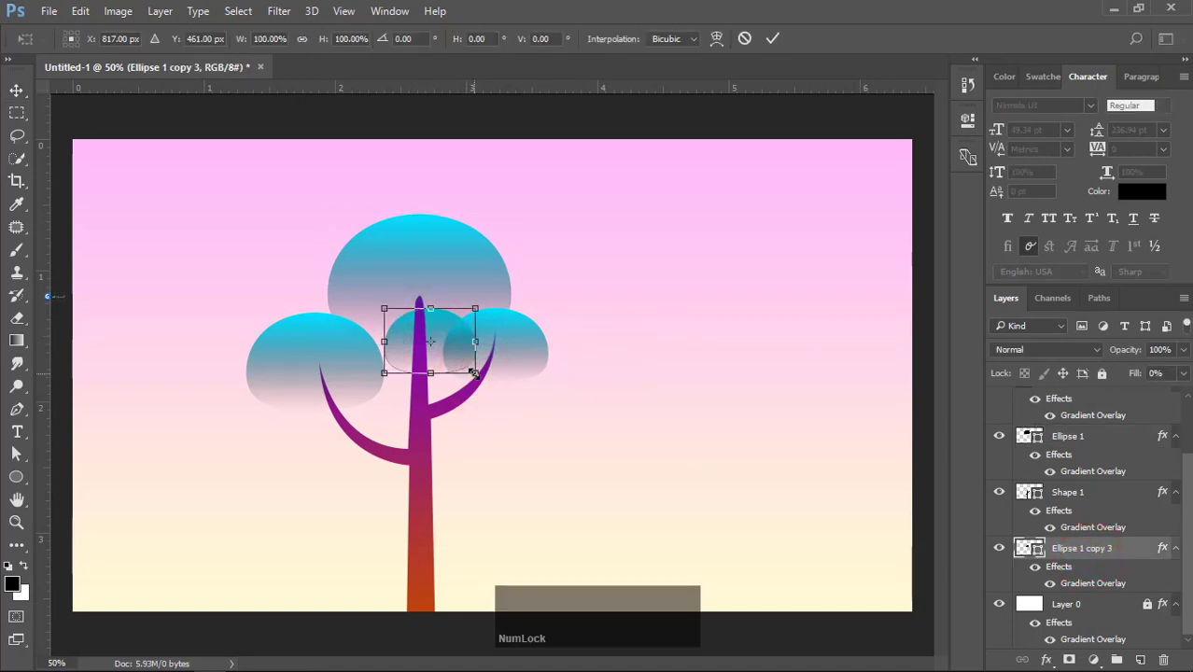
left_click_drag(476, 374, 434, 328)
double_click(443, 336)
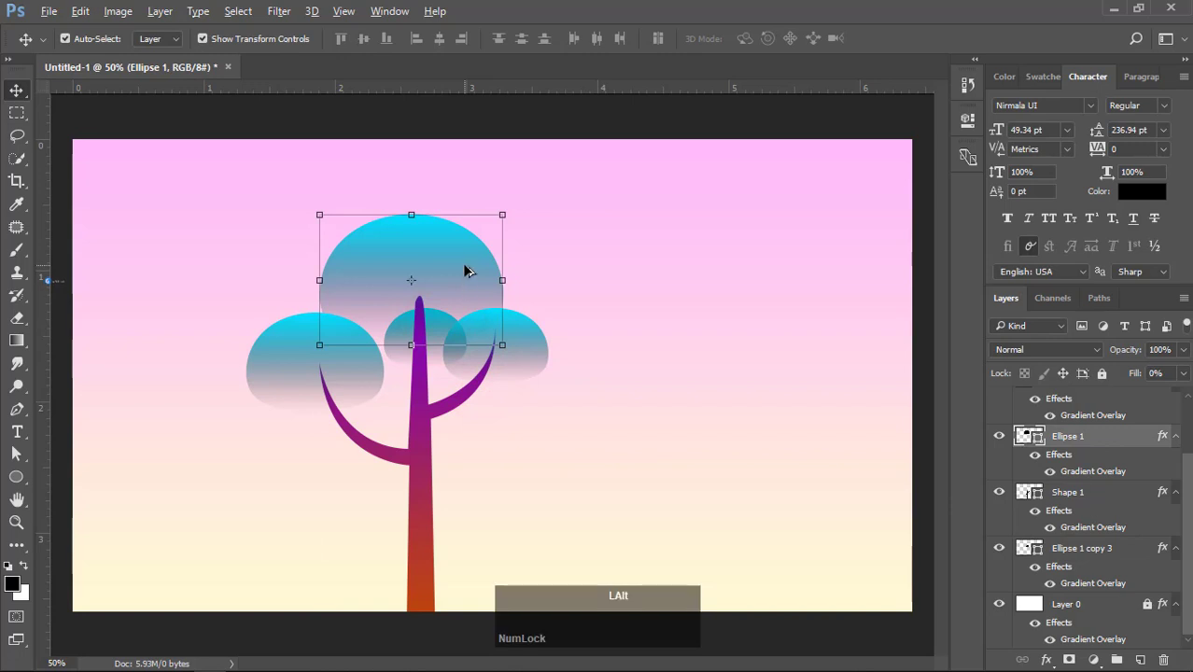
Step: Duplicate the large top foliage, shrink the copy, and place it at the crown's upper left
left_click_drag(465, 266, 391, 266)
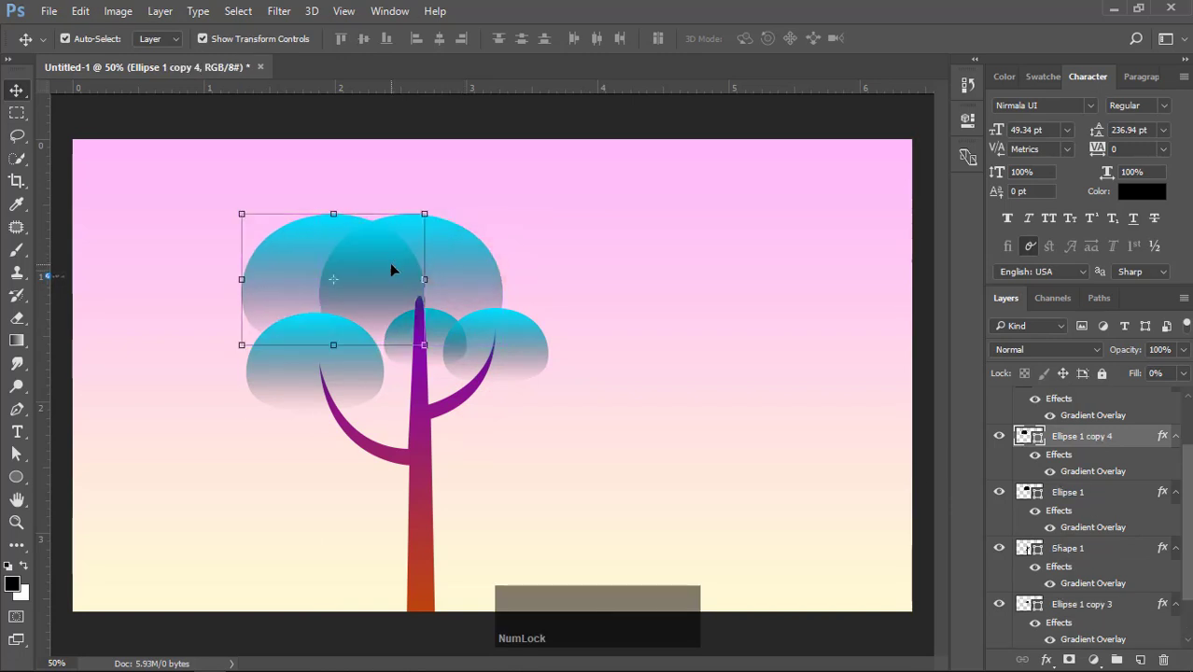
key("shift")
left_click_drag(421, 207, 398, 232)
double_click(318, 248)
Step: Shift the large top foliage slightly right and bring its layer to the top of the stack
left_click_drag(466, 254, 461, 283)
key("ctrl")
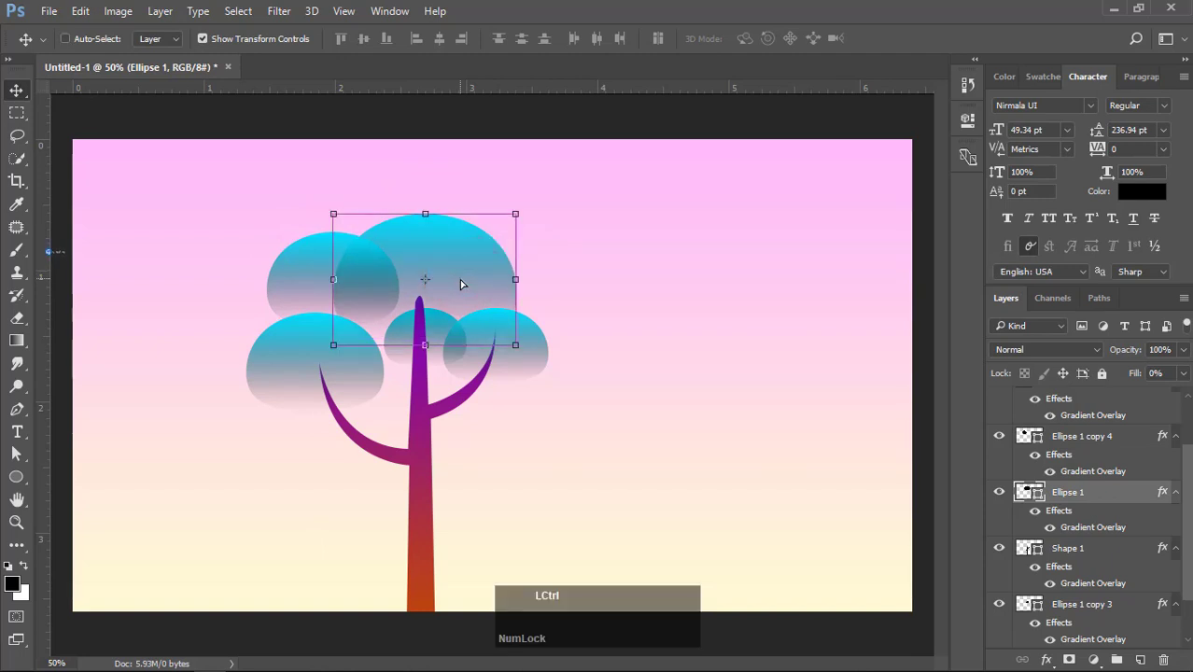
key("ctrl+bracketright")
key("ctrl+bracketright")
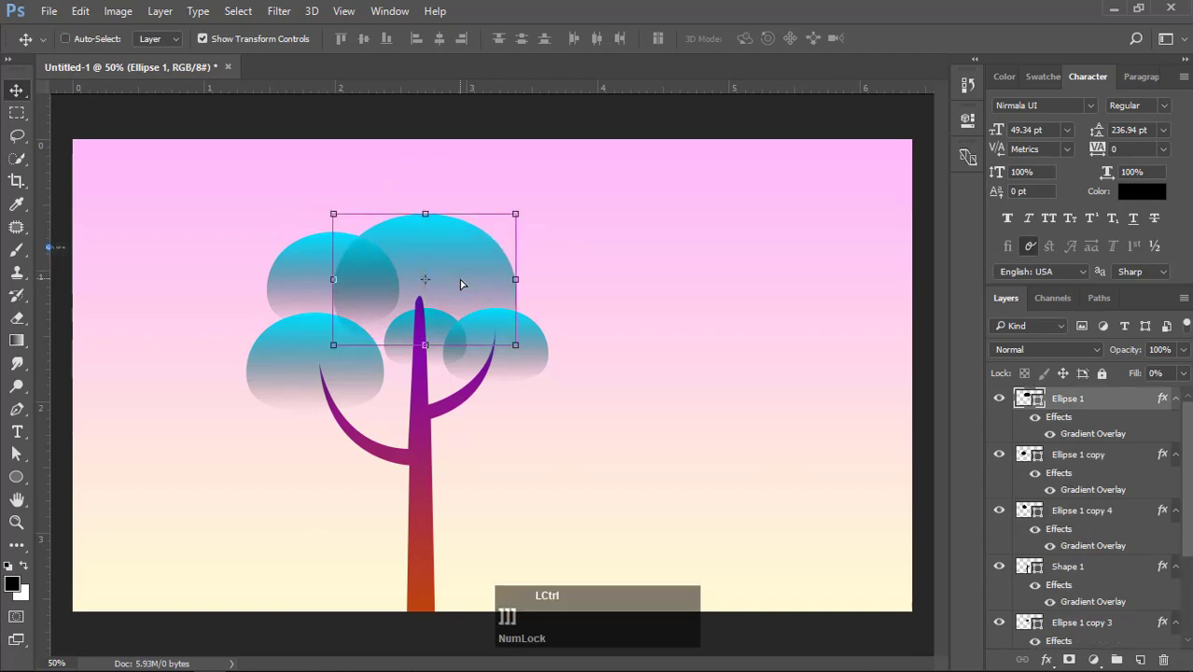
key("ctrl+bracketright")
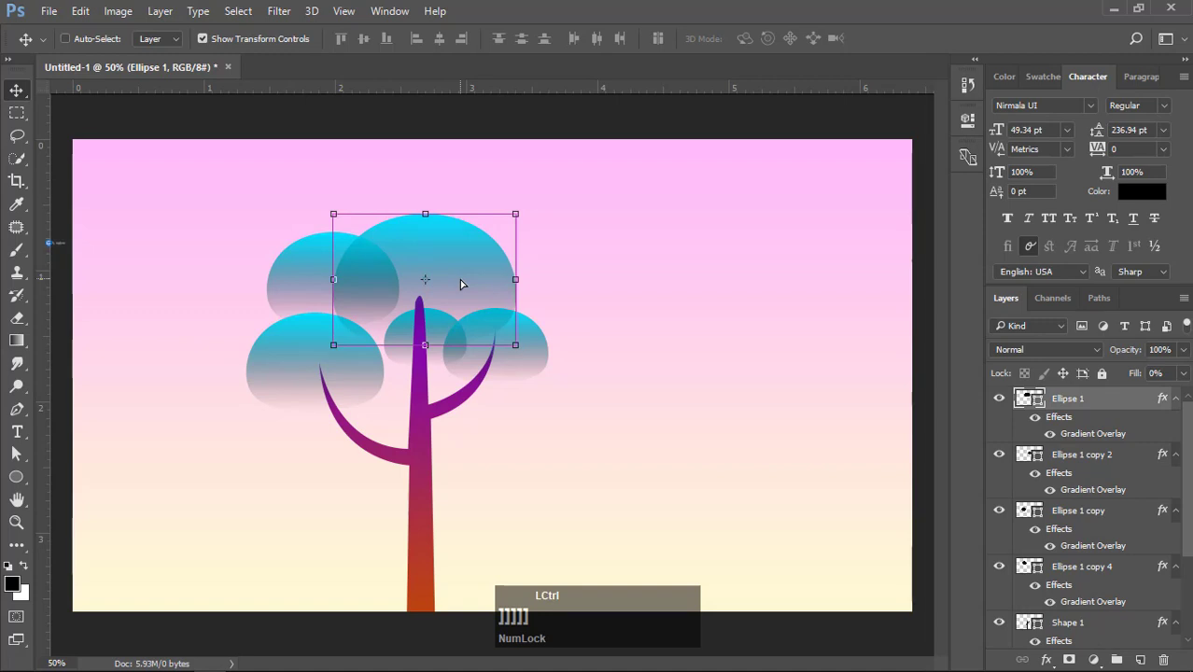
left_click(588, 253)
Step: Nudge the right branch's foliage slightly down and scale the upper-left foliage to about 91%
left_click_drag(522, 346, 521, 350)
left_click_drag(318, 273, 310, 261)
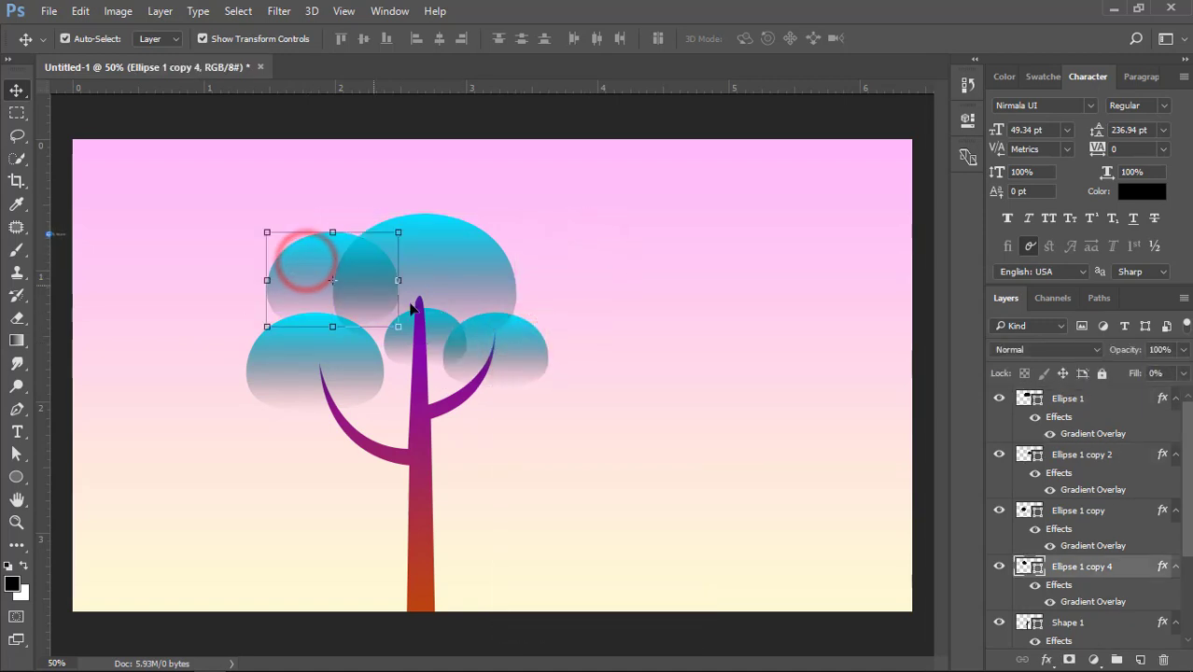
key("shift")
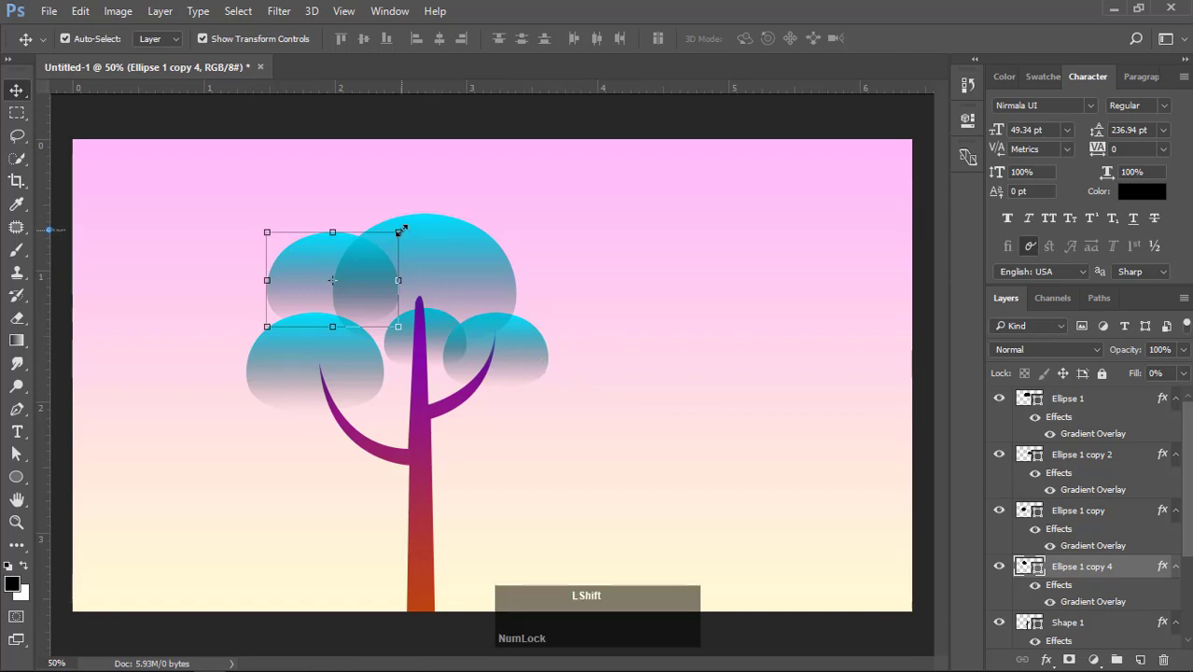
left_click_drag(401, 230, 391, 240)
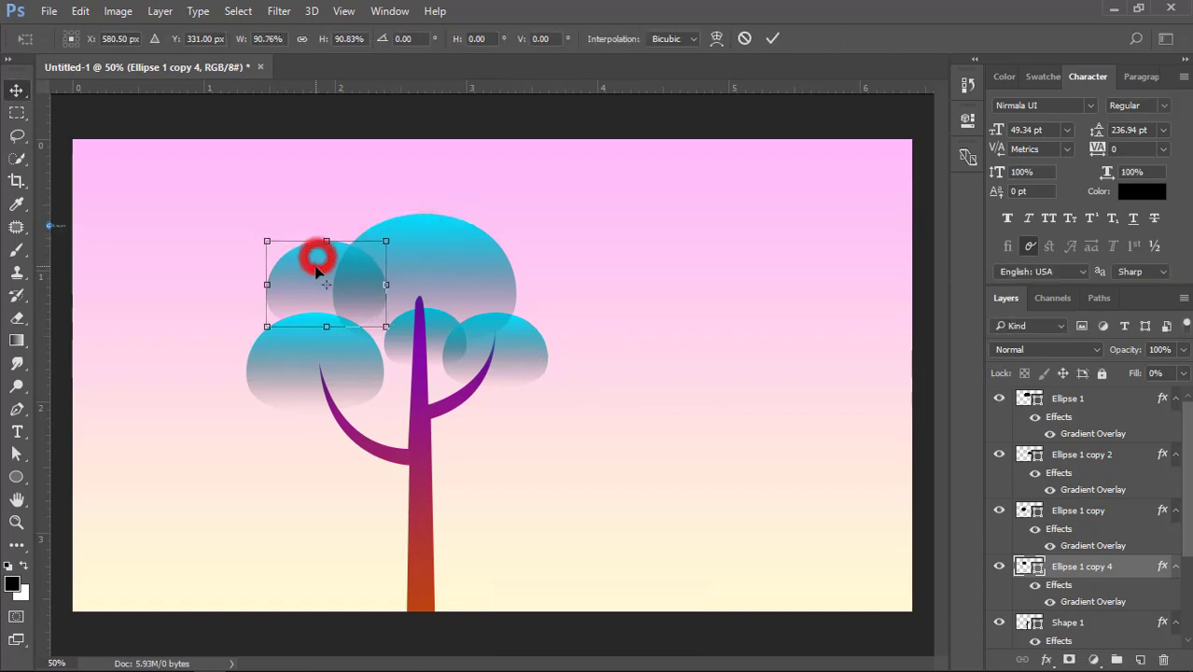
double_click(318, 268)
mouse_move(319, 275)
left_mouse_down()
mouse_move(335, 275)
mouse_move(318, 271)
left_mouse_up()
Step: Shrink the upper-left foliage further toward its lower right with Free Transform
key("ctrl+t")
left_click_drag(266, 235, 308, 266)
left_click(325, 191)
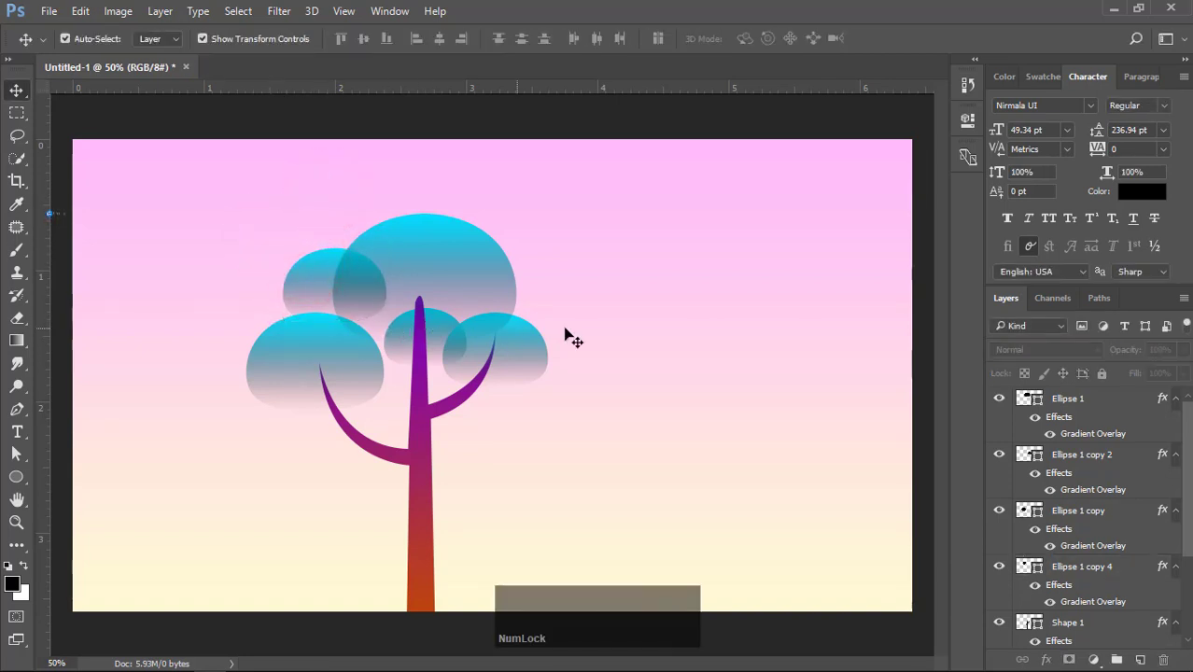
Step: Duplicate the right branch's foliage, shrink the copy, and place it just below and outside the original
left_click(581, 282)
scroll(403, 299, "down", 1)
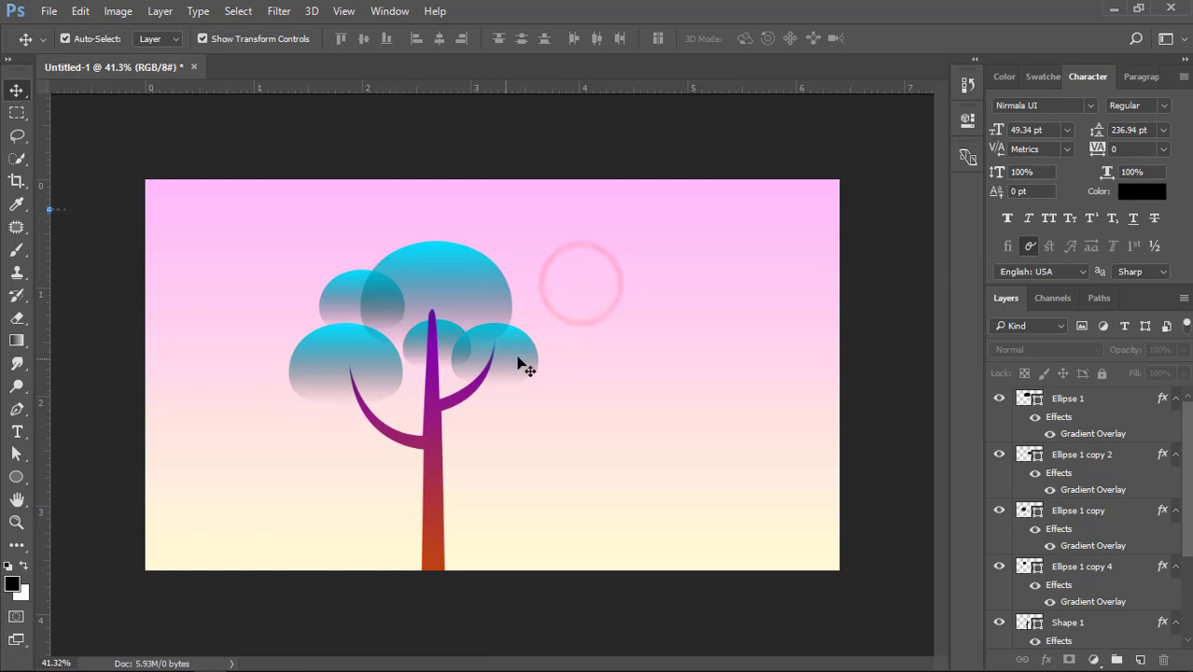
left_click_drag(522, 359, 519, 399)
left_click(605, 348)
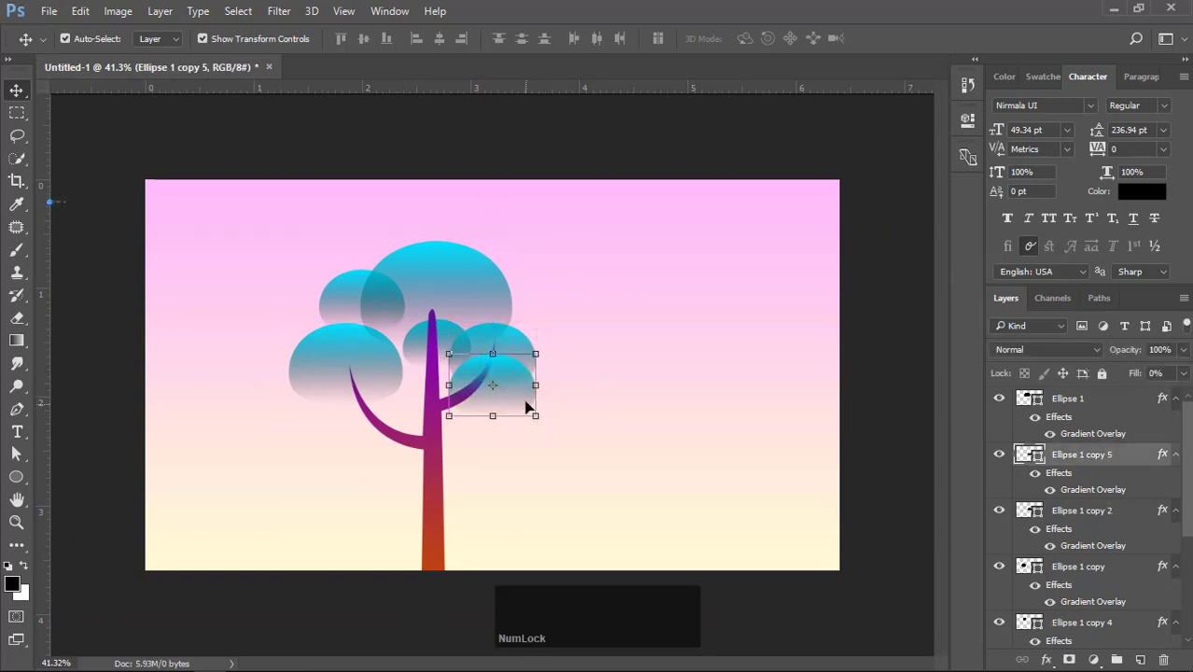
key("shift")
left_click_drag(538, 418, 545, 379)
double_click(501, 386)
left_click(591, 406)
Step: Select all the tree's trunk and foliage shapes and duplicate the whole tree to the right side of the canvas
left_click(621, 323)
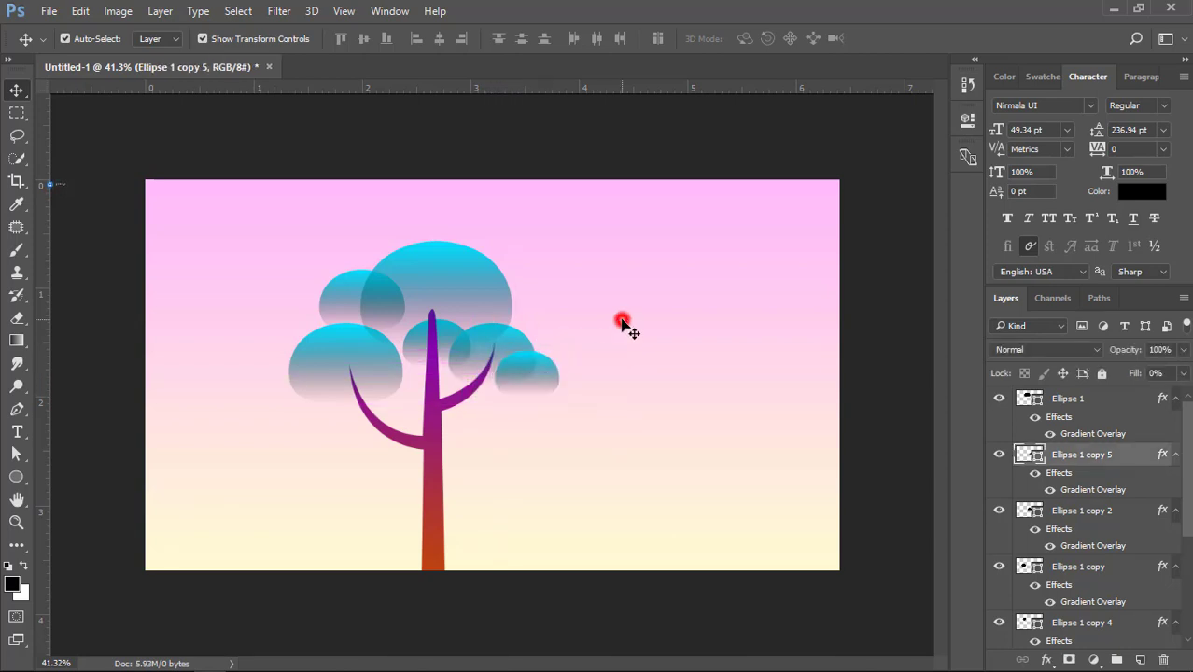
left_click_drag(211, 232, 448, 324)
left_click_drag(565, 457, 738, 473)
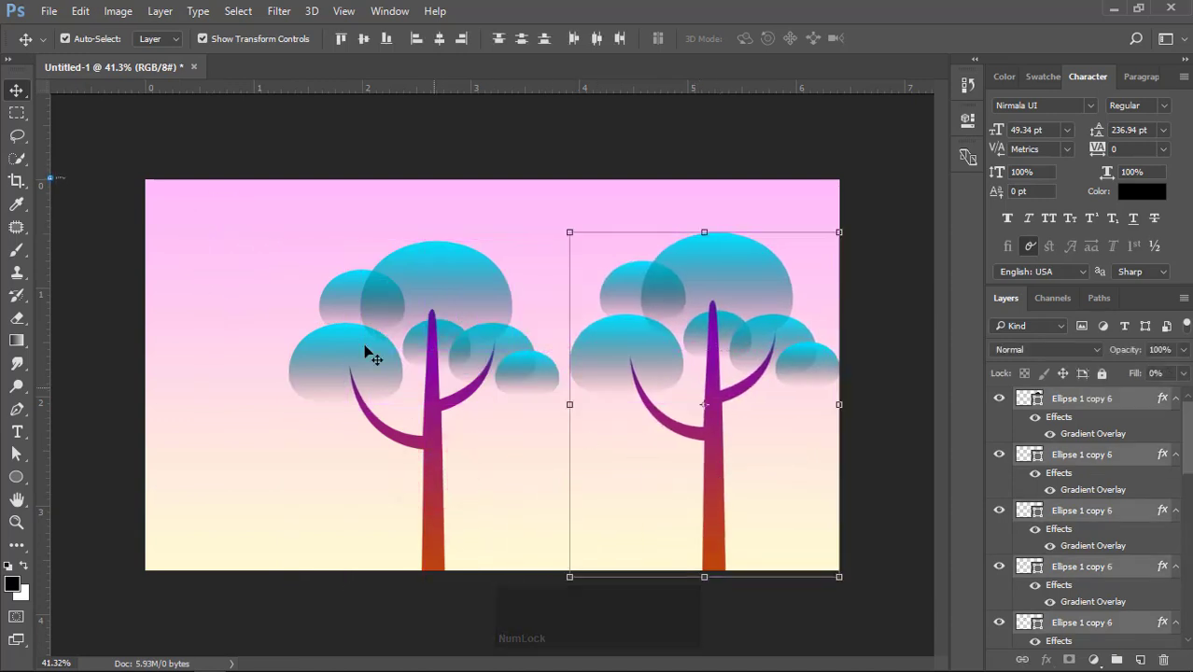
Step: Group the left tree's layers, then set auto-selection to Group and move the tree toward the canvas's left edge
left_click_drag(258, 213, 525, 461)
key("ctrl+g")
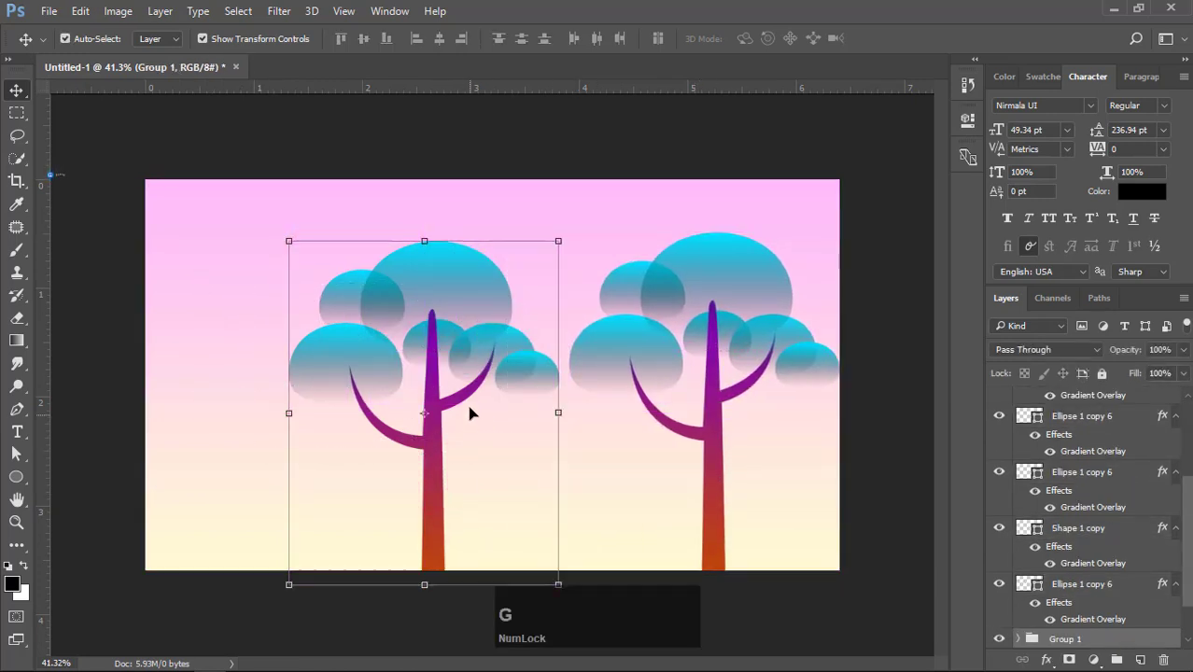
left_click(164, 39)
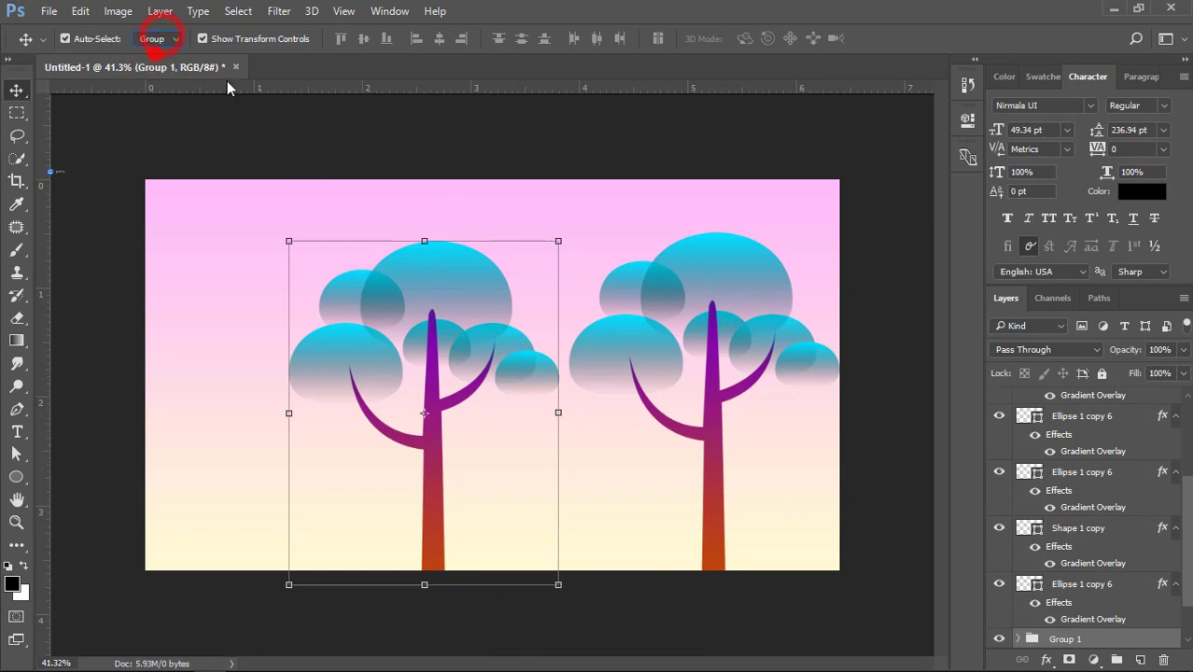
left_click_drag(434, 286, 306, 286)
Step: Select all shapes of the duplicated tree and move them left, away from the canvas's right edge
left_click_drag(567, 224, 877, 487)
left_click_drag(759, 282, 661, 287)
left_click(753, 196)
Step: Change the cyan stop of the right tree's top foliage Gradient Overlay to magenta ff00ea
left_click(635, 277)
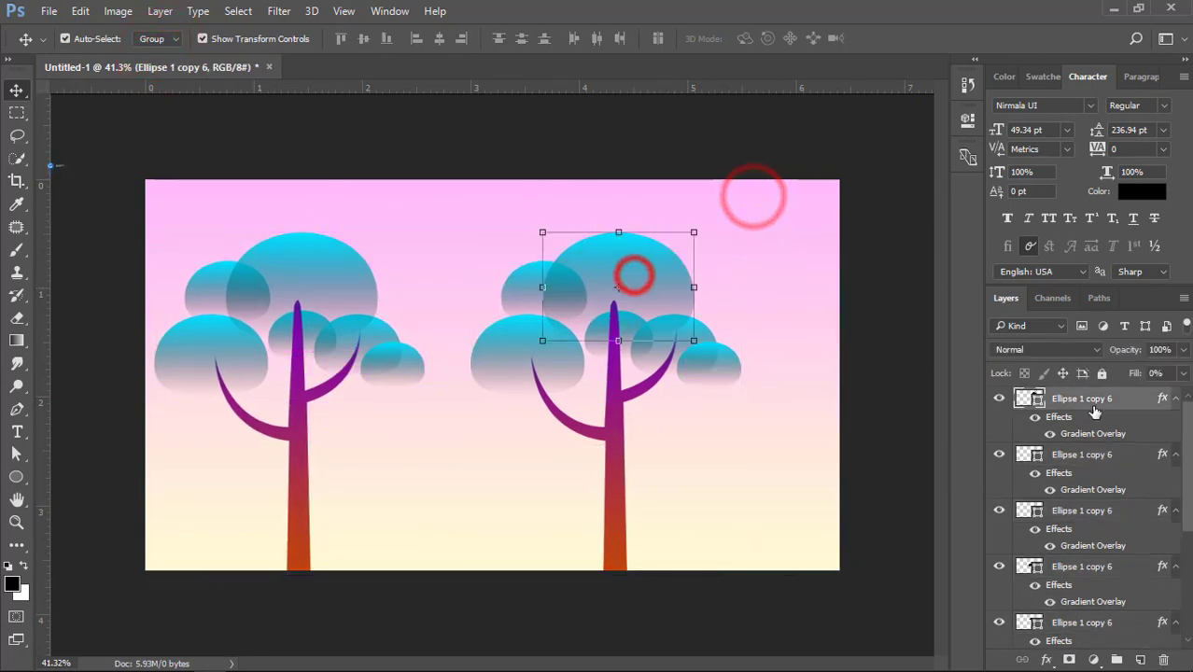
double_click(1160, 402)
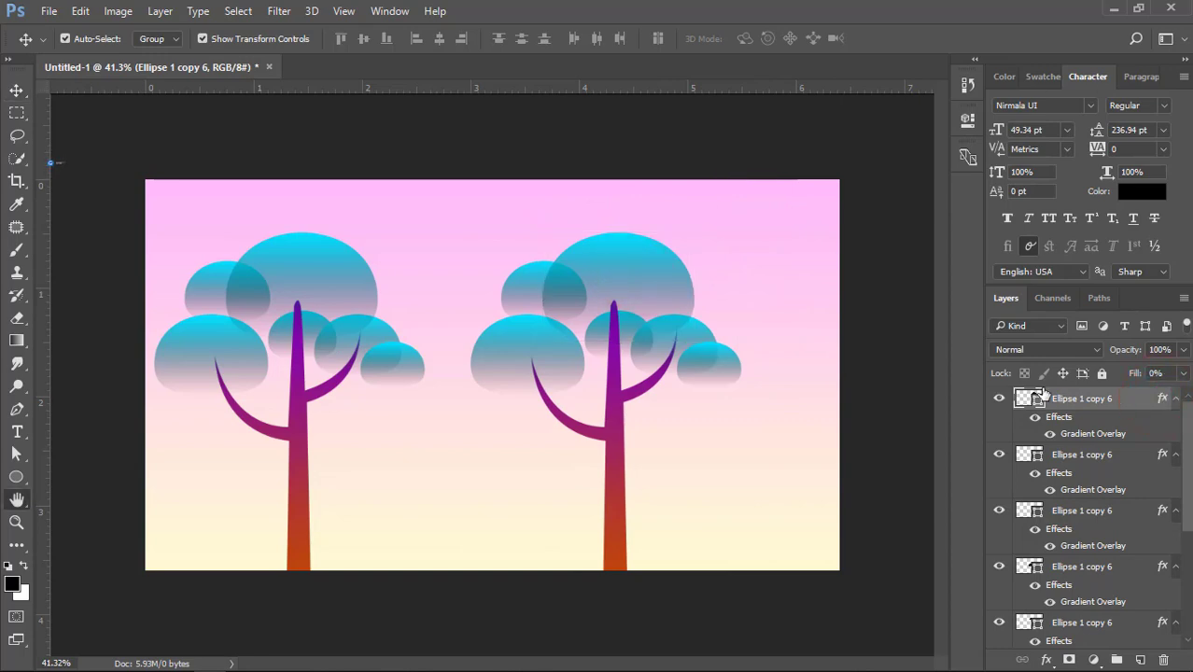
left_click_drag(422, 84, 892, 114)
left_click(777, 369)
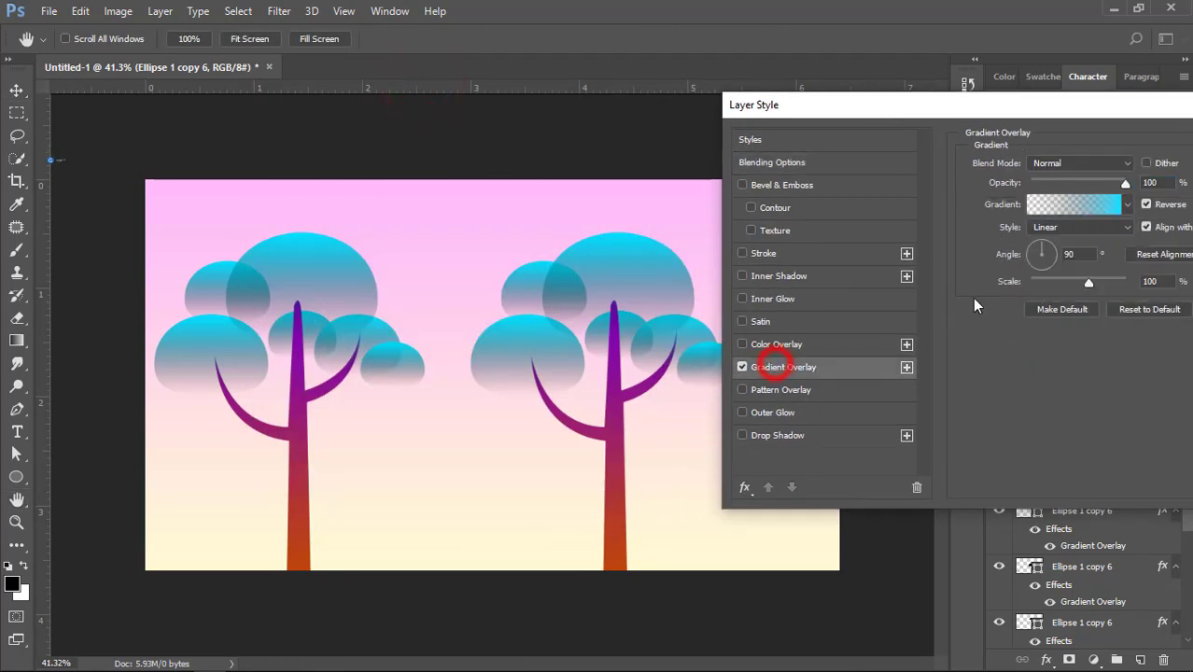
left_click(1074, 208)
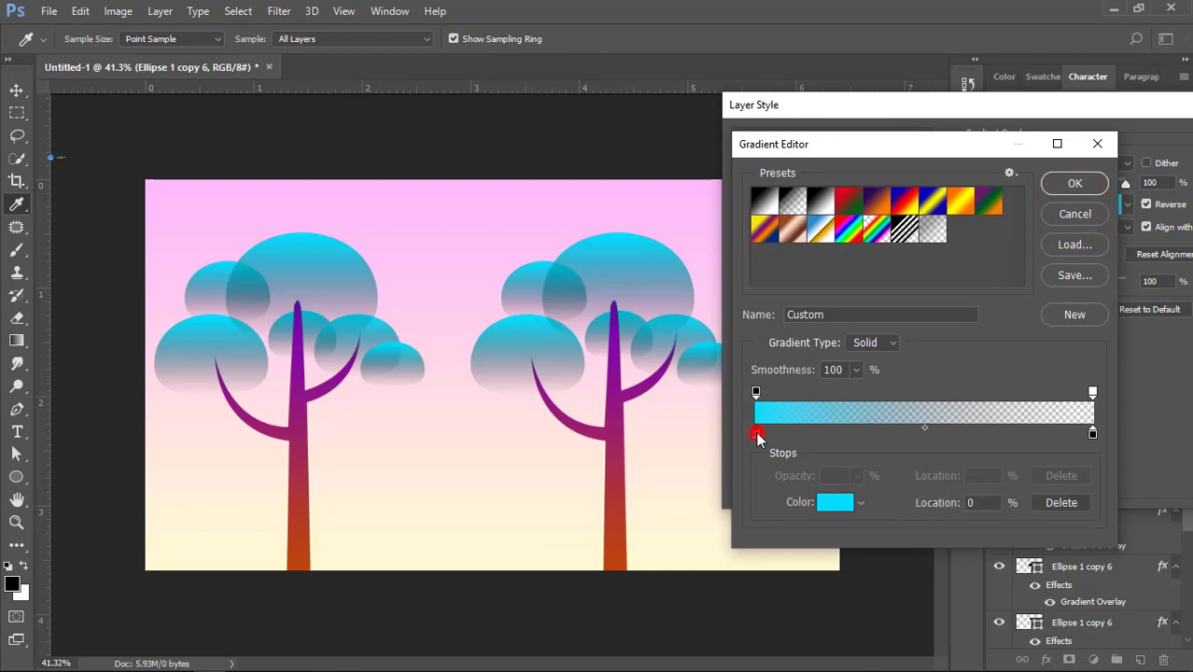
double_click(756, 435)
left_click(966, 238)
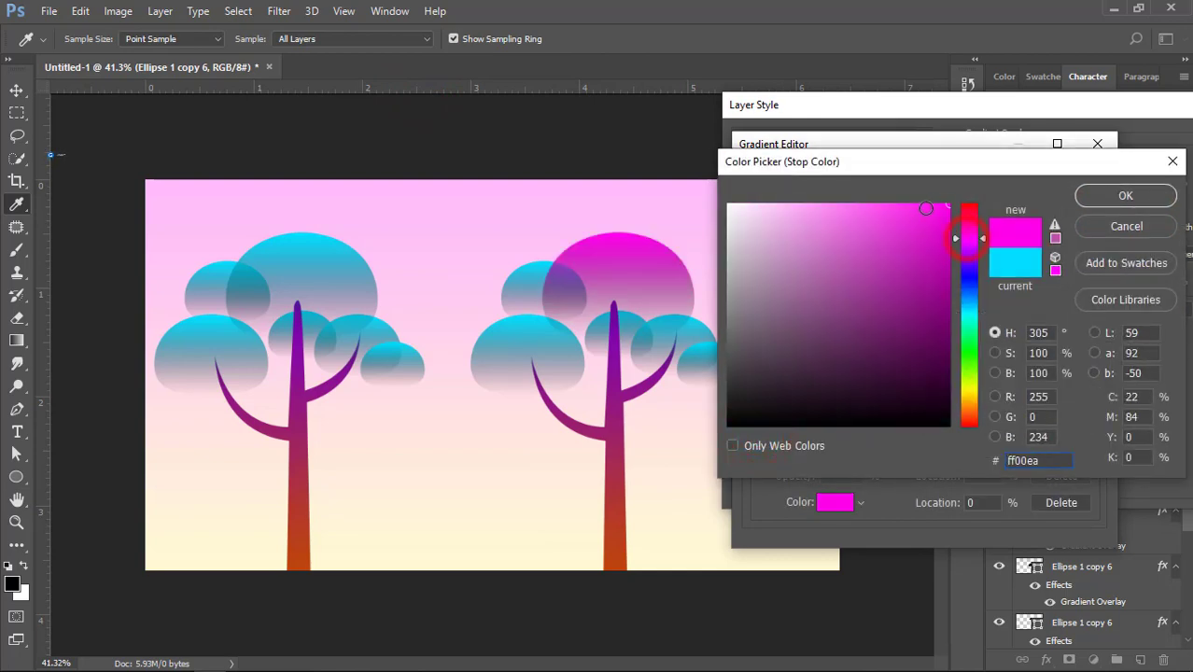
left_click(1121, 196)
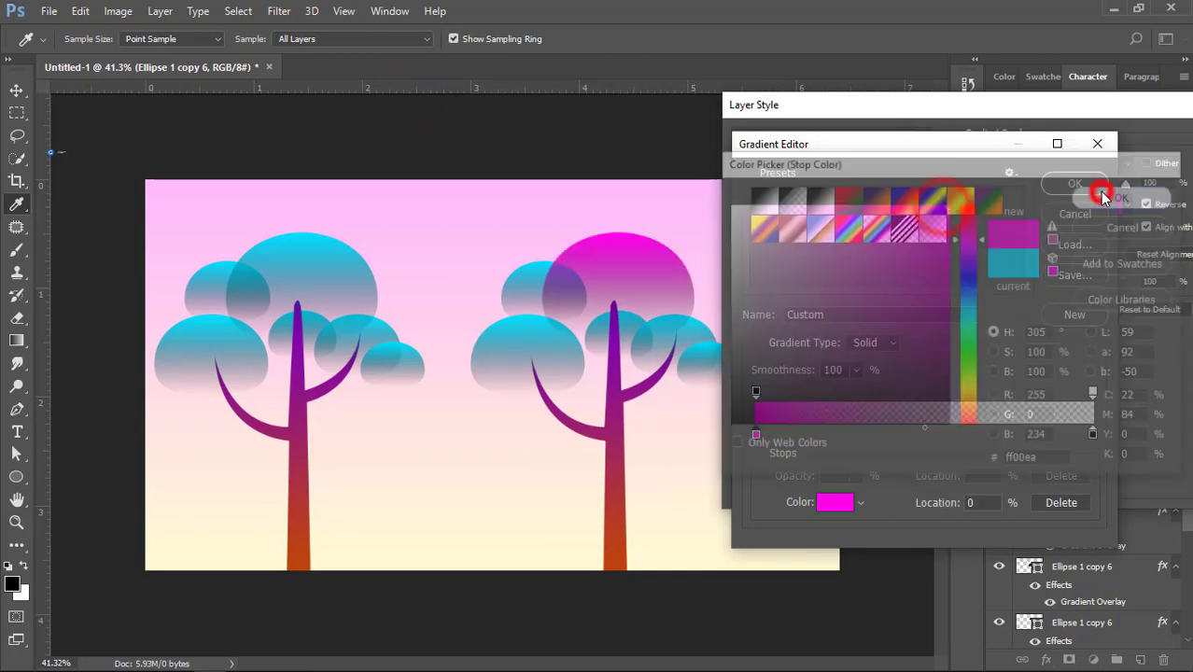
left_click(1075, 185)
left_click_drag(1066, 105, 1061, 104)
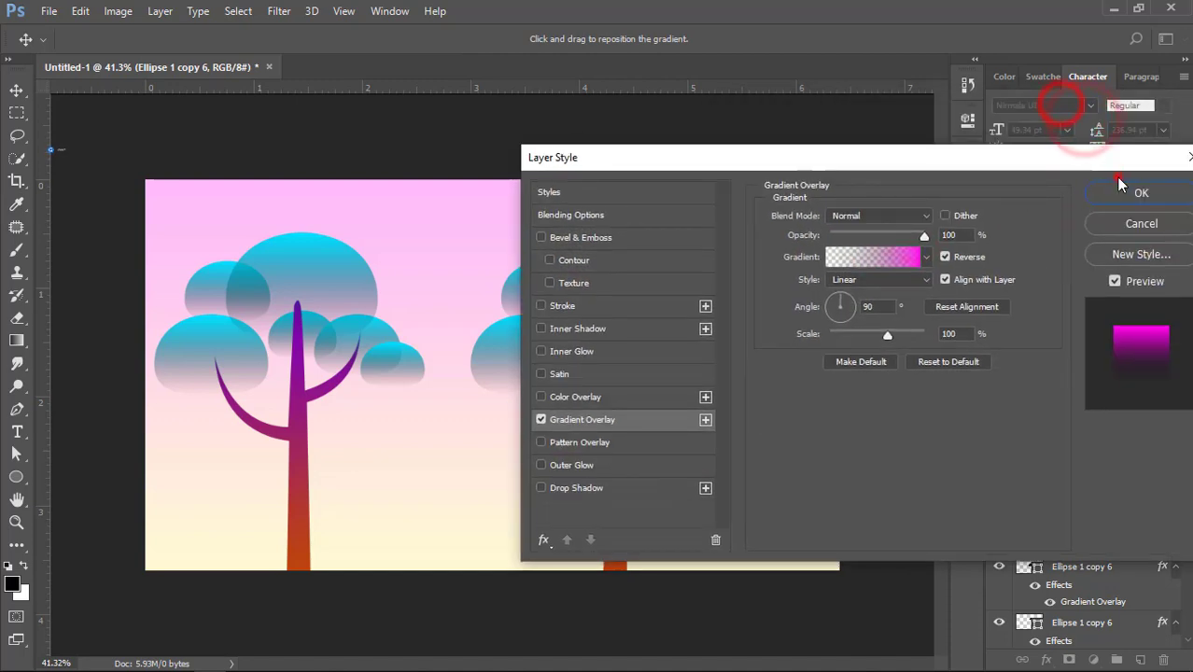
left_click(1123, 184)
Step: Copy the magenta foliage's layer style and paste it onto all the other foliage of the right tree, leaving out the trunk
right_click(1111, 400)
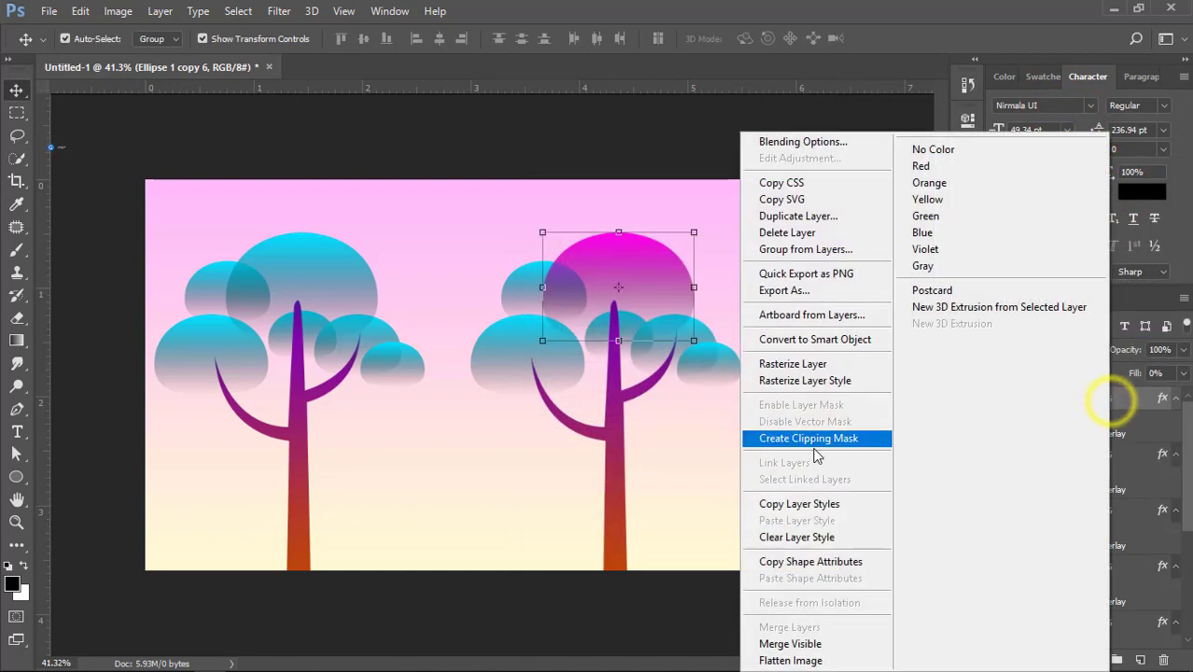
left_click(793, 498)
left_click_drag(482, 229, 743, 405)
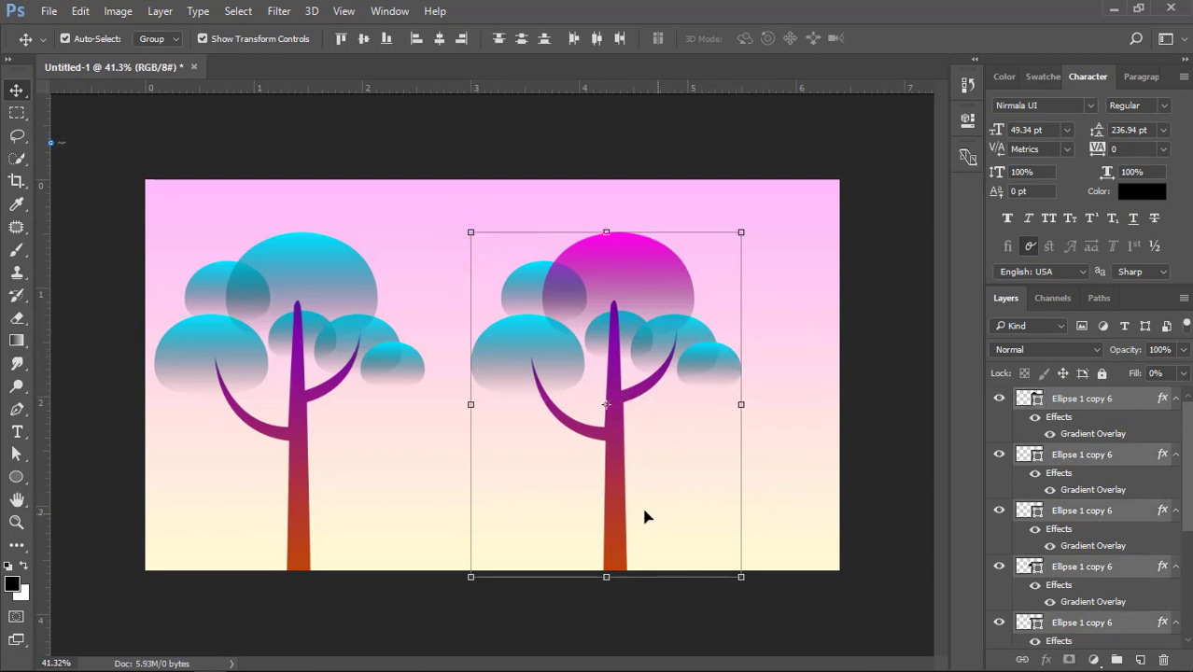
key("Num_Lock")
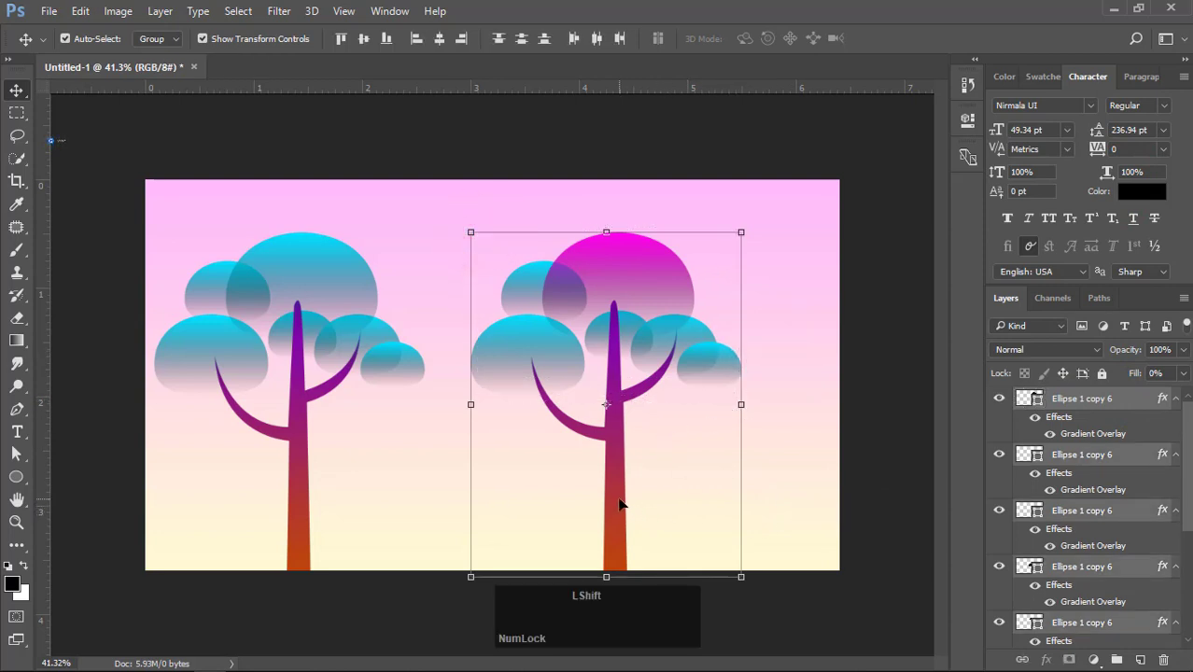
left_click(619, 503, "shift")
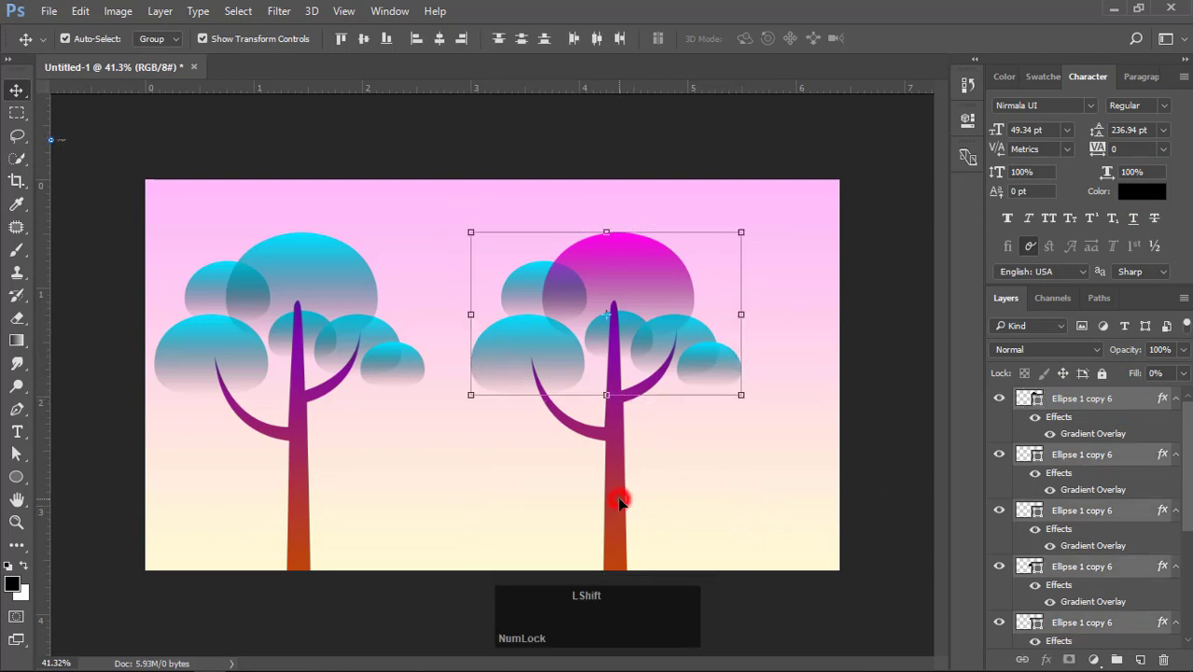
right_click(1072, 455)
left_click(757, 520)
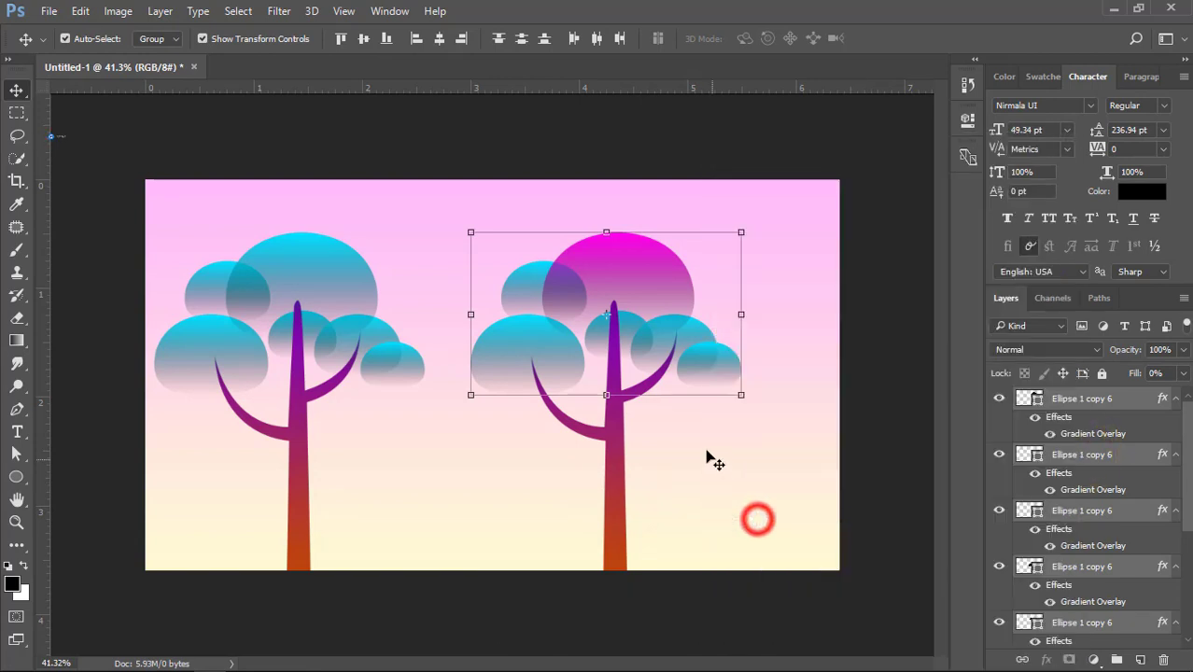
left_click(707, 462)
Step: Change the purple stop of the right trunk's Gradient Overlay to teal blue 009cbe
left_click(615, 459)
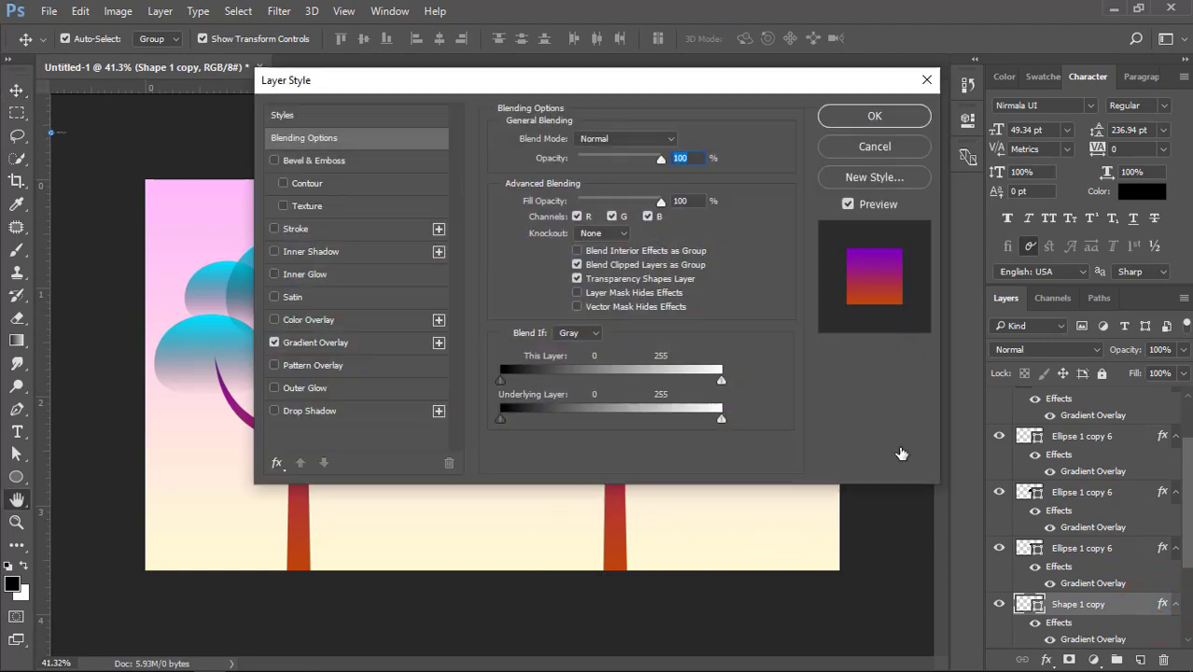
left_click_drag(364, 89, 846, 132)
left_click(791, 382)
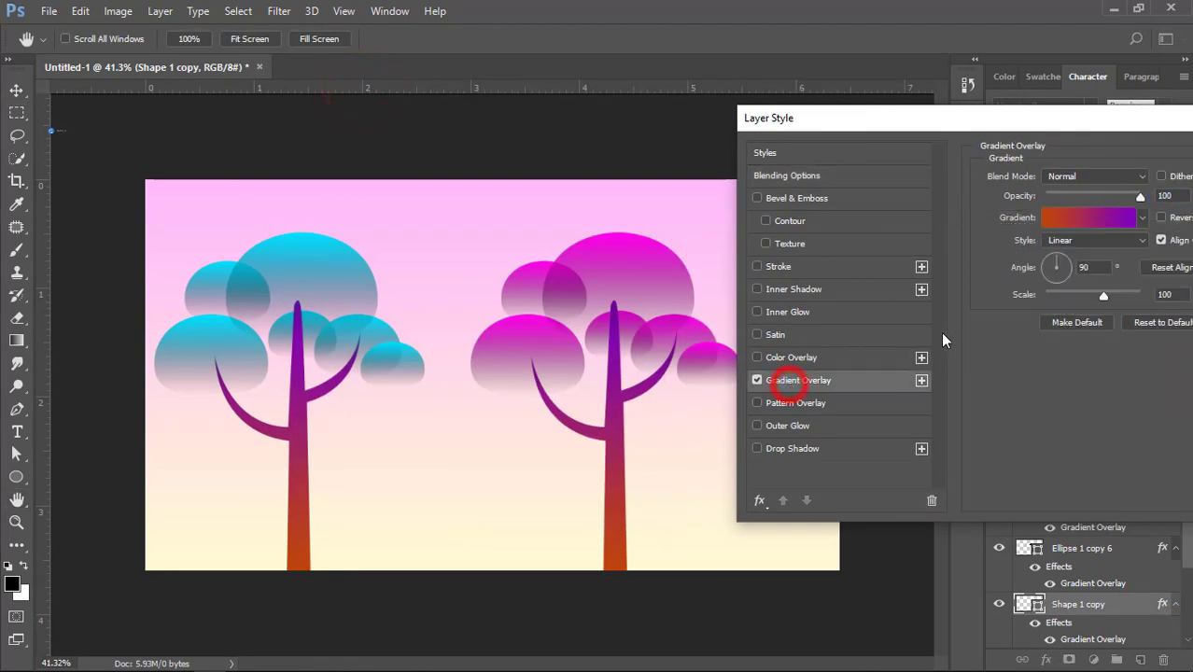
left_click(1065, 217)
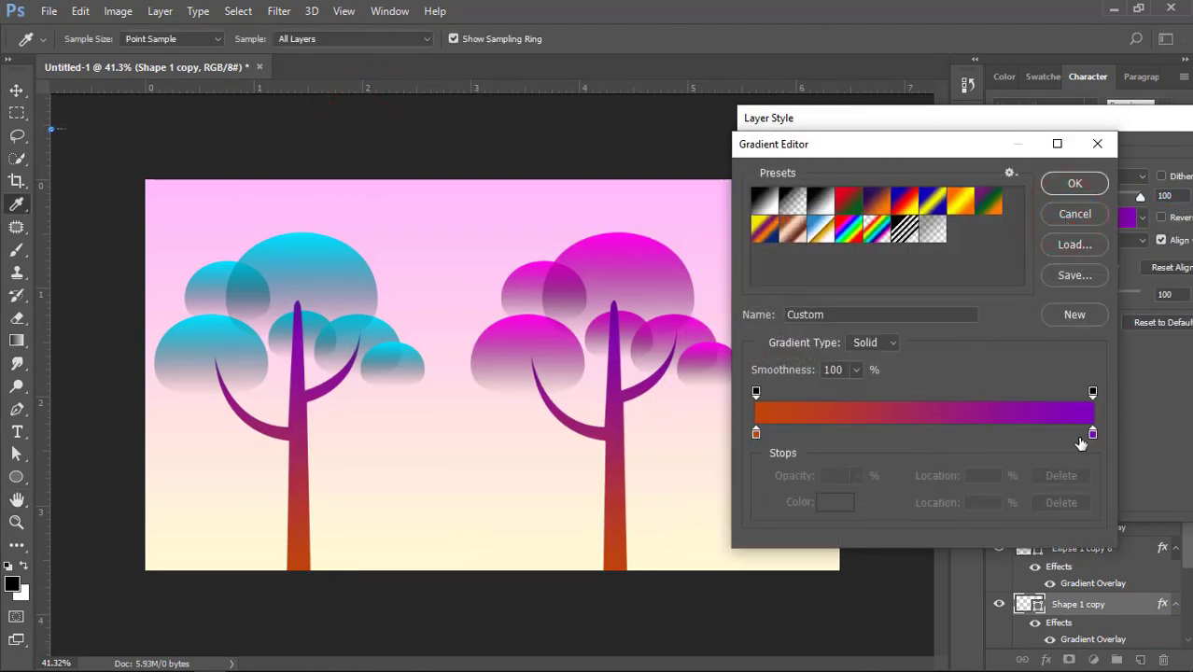
double_click(1094, 436)
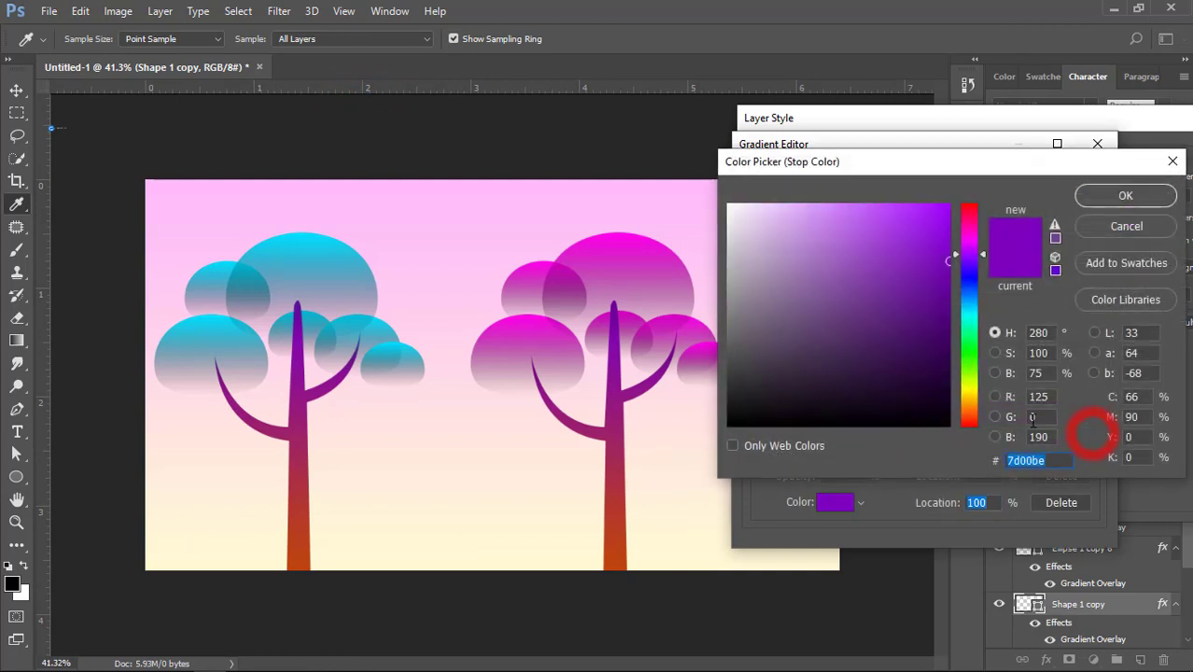
left_click(971, 341)
left_click(971, 373)
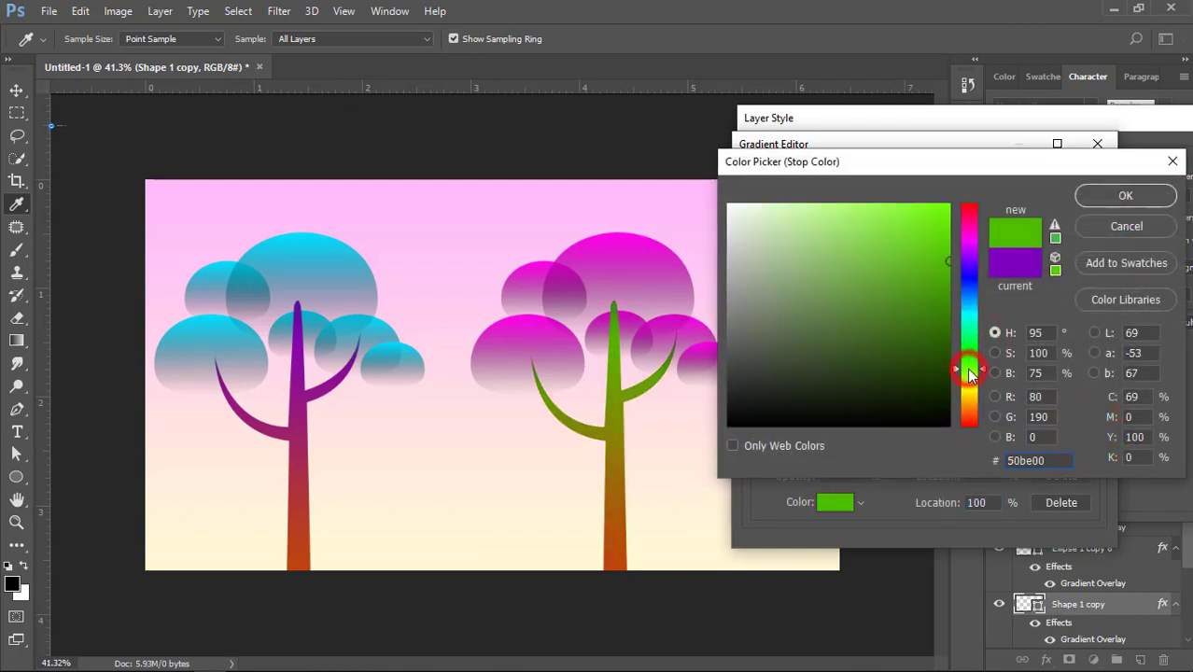
left_click(971, 307)
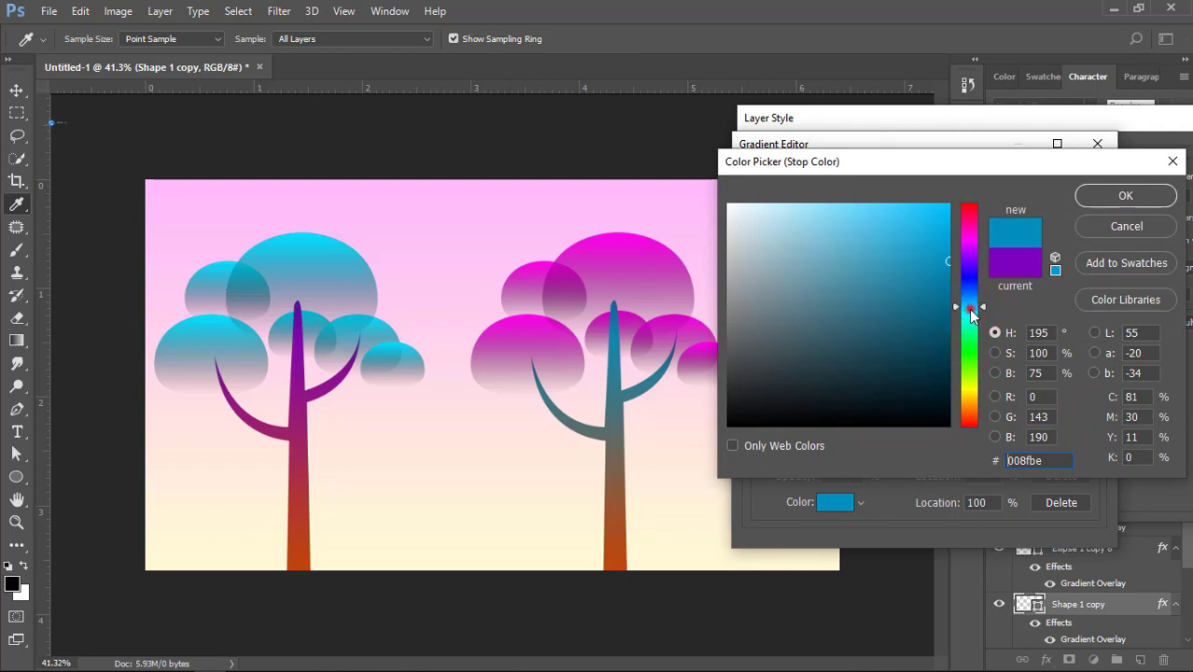
left_click(1094, 195)
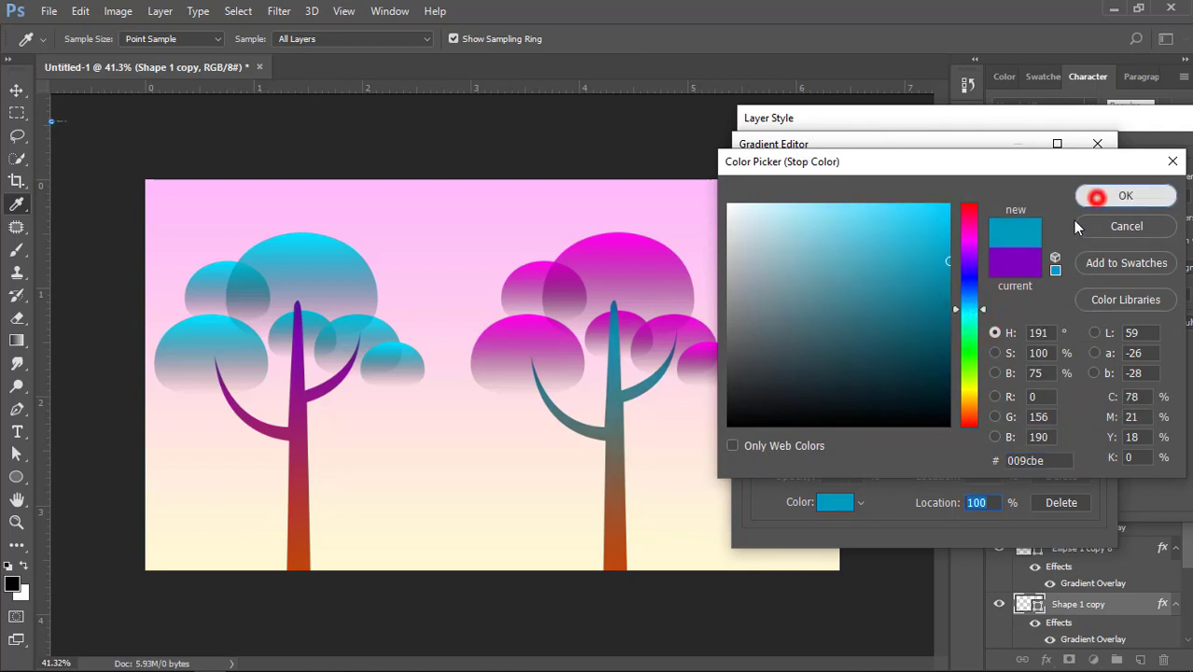
Step: Change the orange stop of the right trunk's gradient to magenta-purple and apply the layer style
double_click(757, 432)
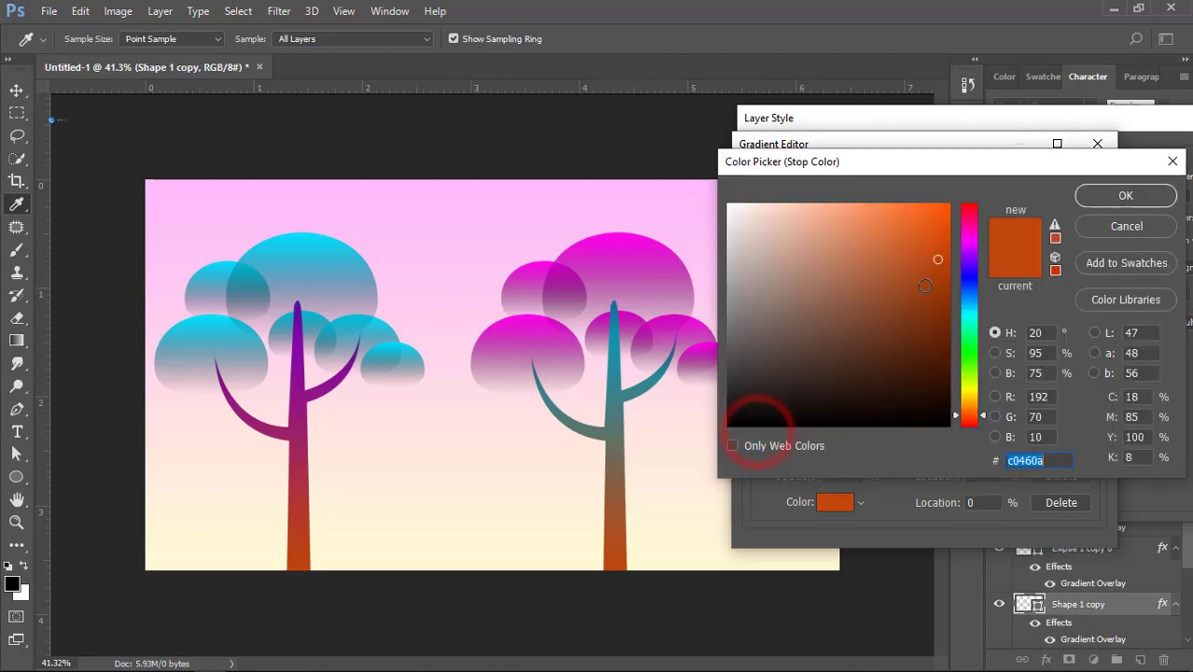
left_click(971, 244)
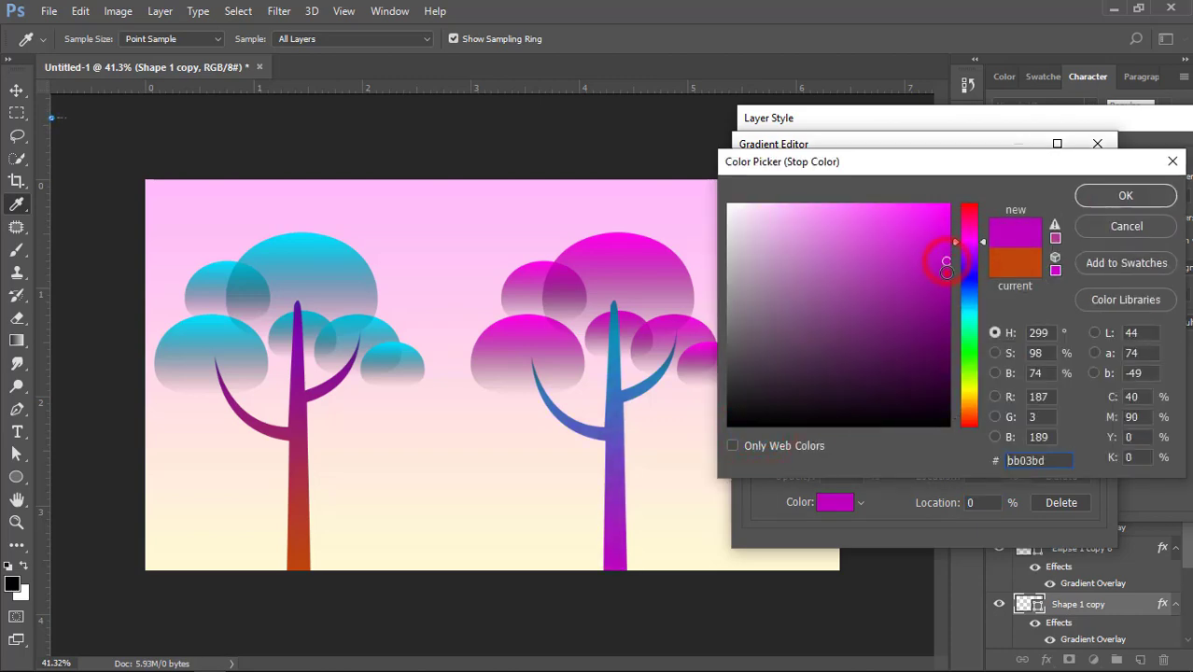
left_click(1076, 198)
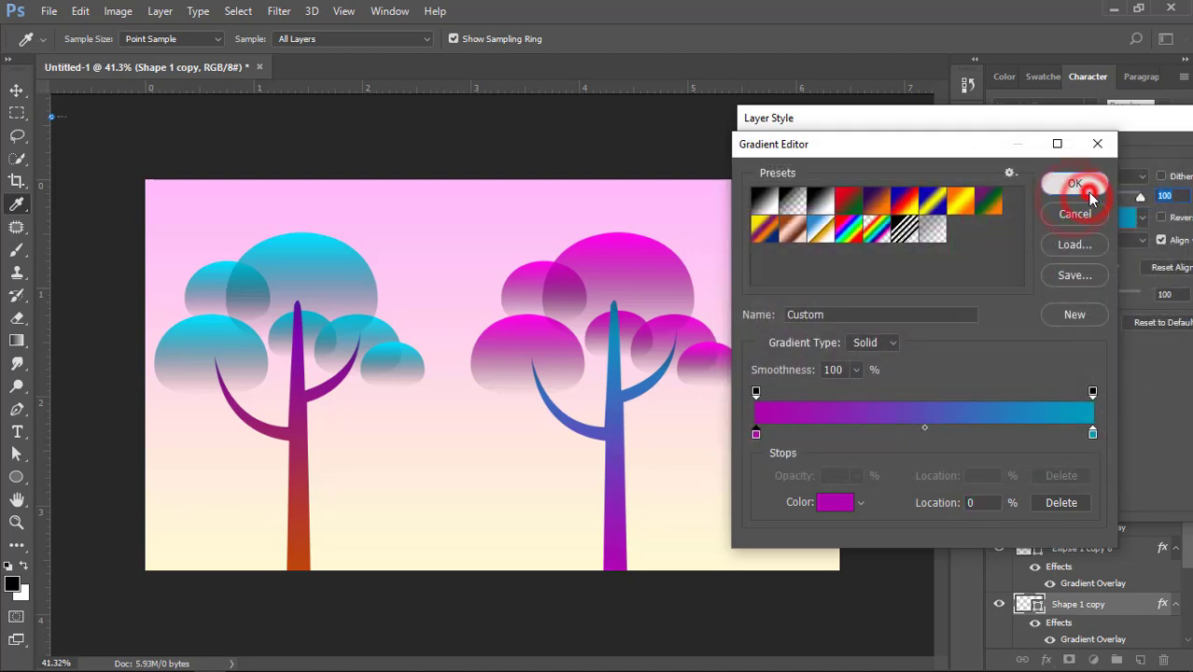
left_click(1083, 196)
left_click(1159, 206)
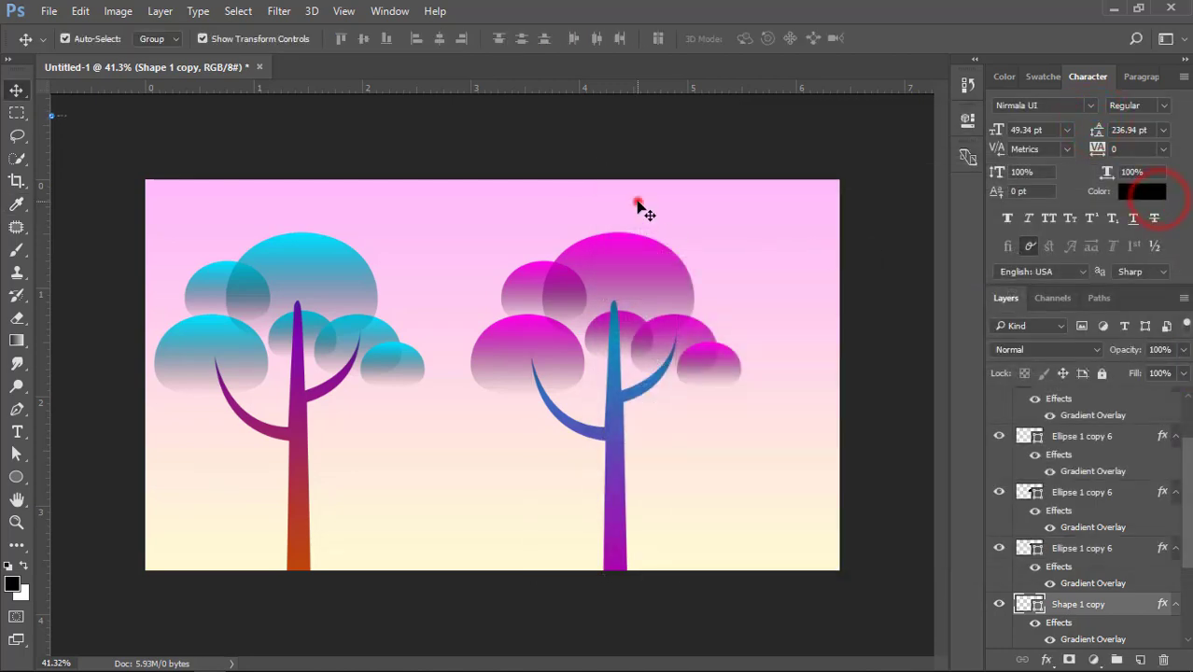
Step: Group all layers of the magenta tree and scale the group down to about 80%
left_click(635, 200)
left_click_drag(479, 192, 733, 507)
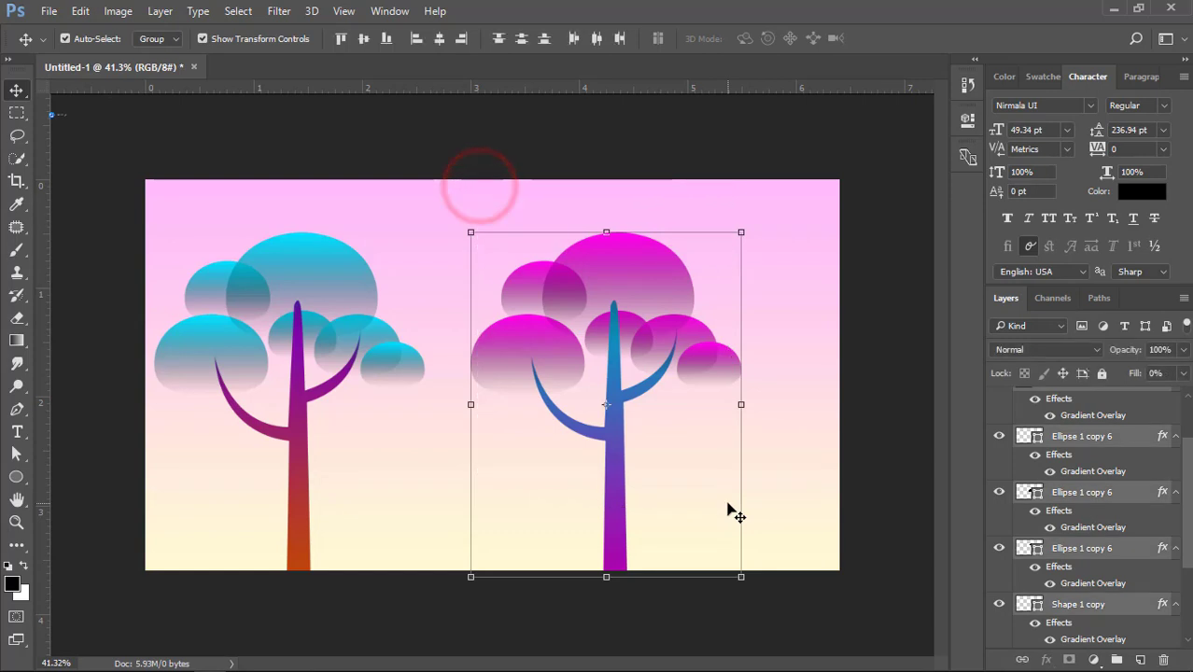
key("ctrl+g")
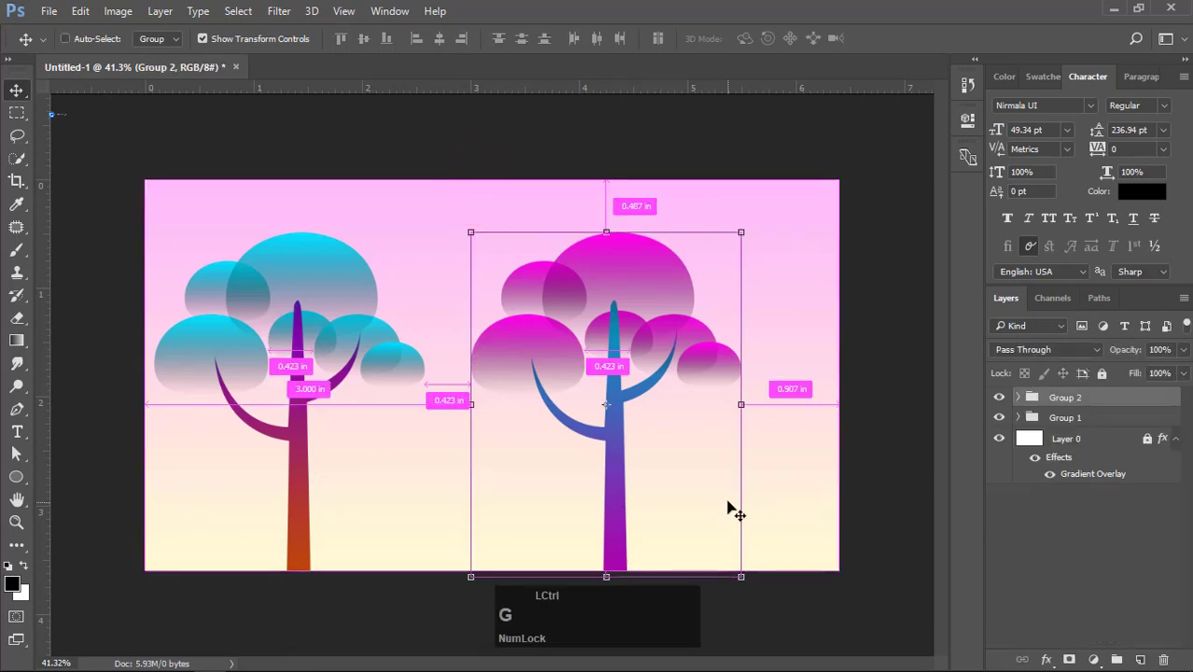
left_click(741, 232)
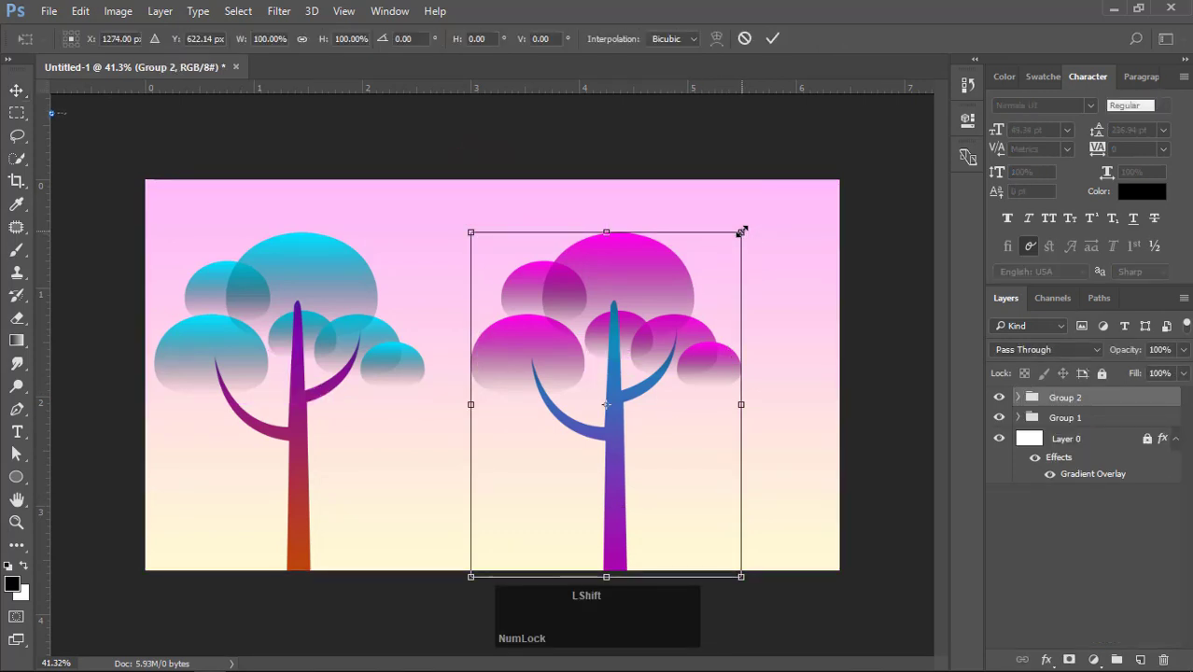
left_click_drag(742, 232, 672, 284)
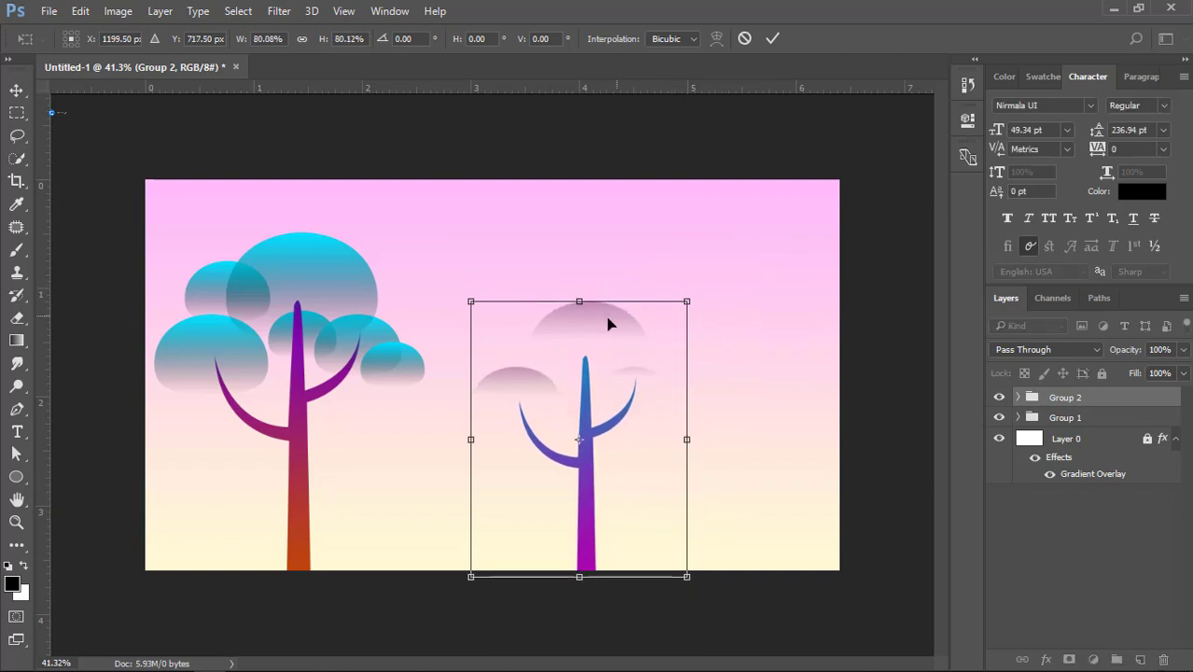
double_click(607, 322)
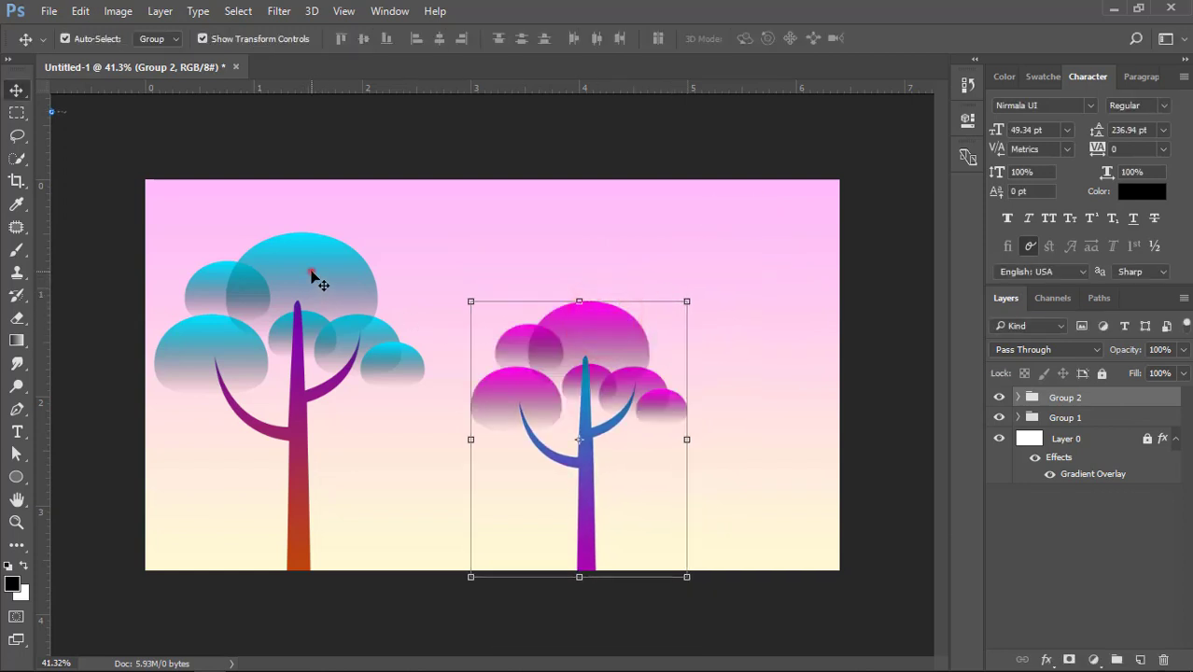
Step: Move the cyan tree right and the magenta tree slightly down so they overlap, and send the magenta tree's group behind the cyan one
left_click_drag(312, 271, 426, 277)
left_click_drag(595, 314, 595, 350)
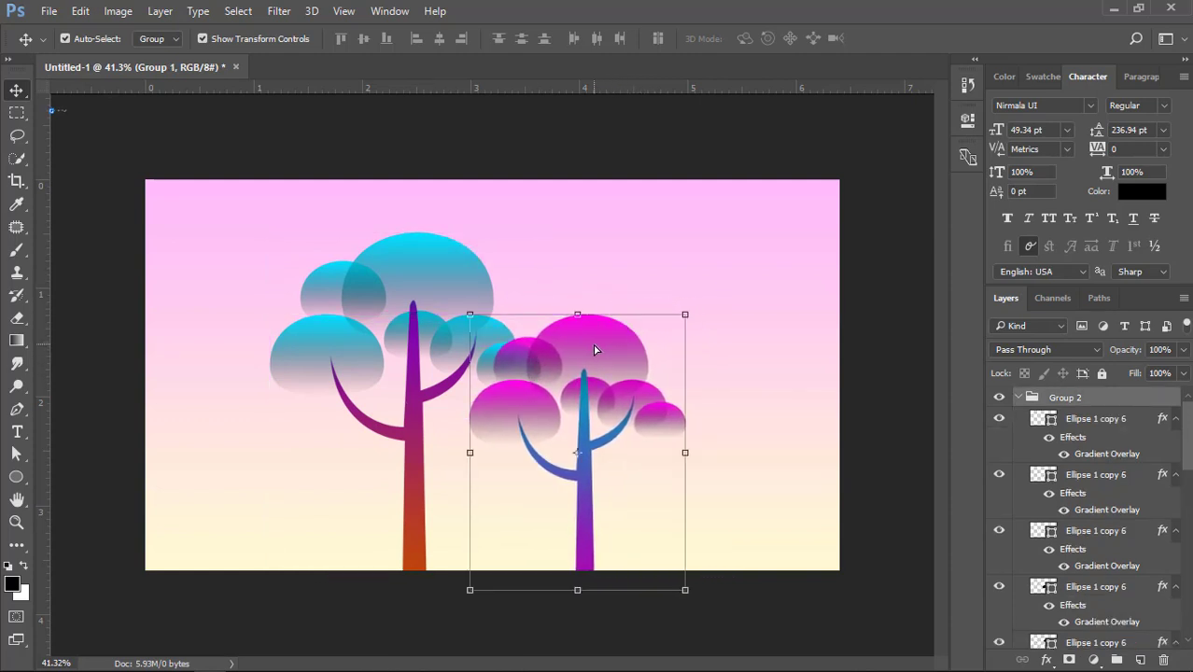
left_click(1020, 398)
left_click(1020, 418)
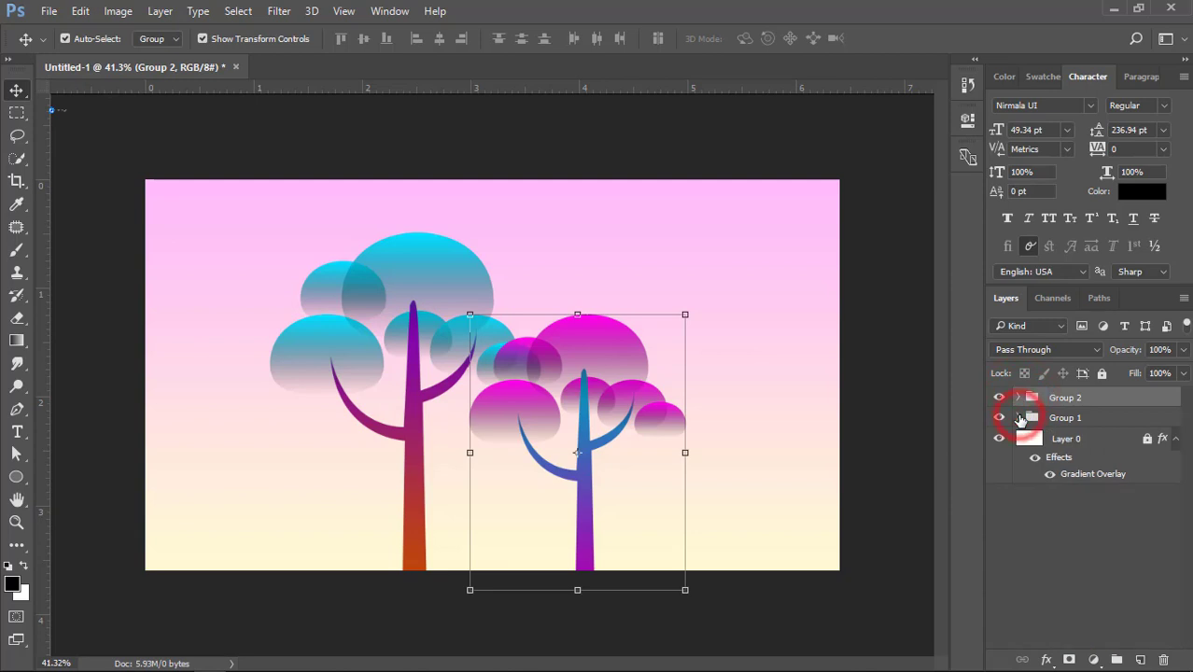
key("ctrl+bracketleft")
Step: Enlarge the cyan tree's group to about 111% and shift it slightly left
left_click(458, 274)
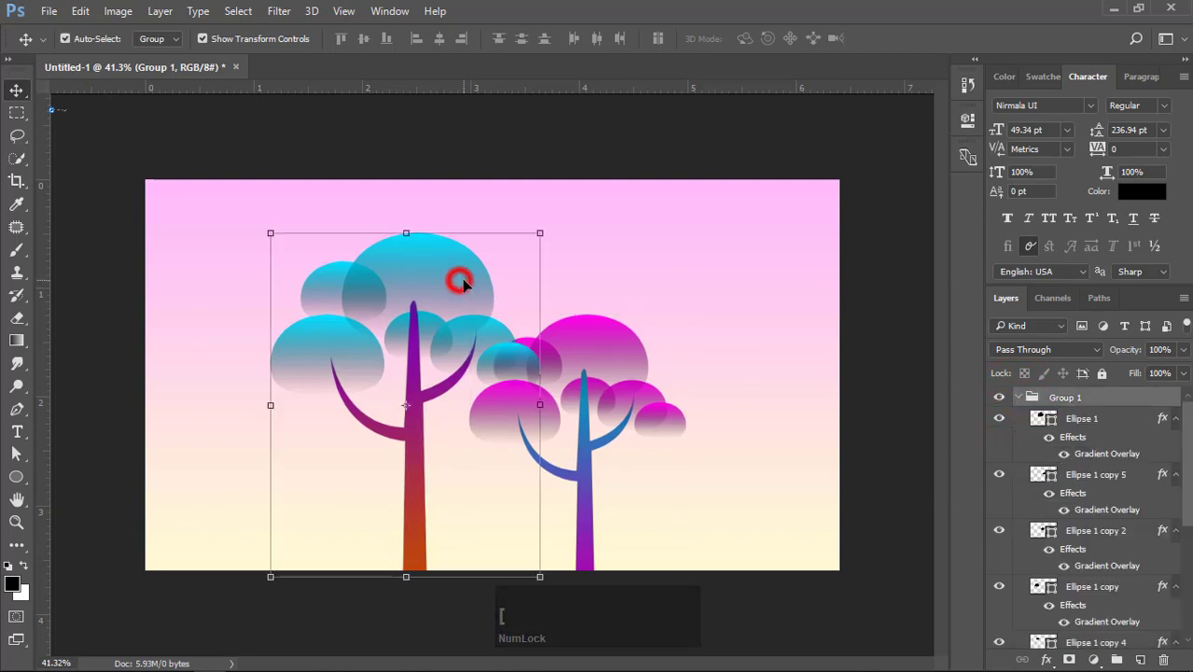
left_click_drag(535, 229, 574, 197)
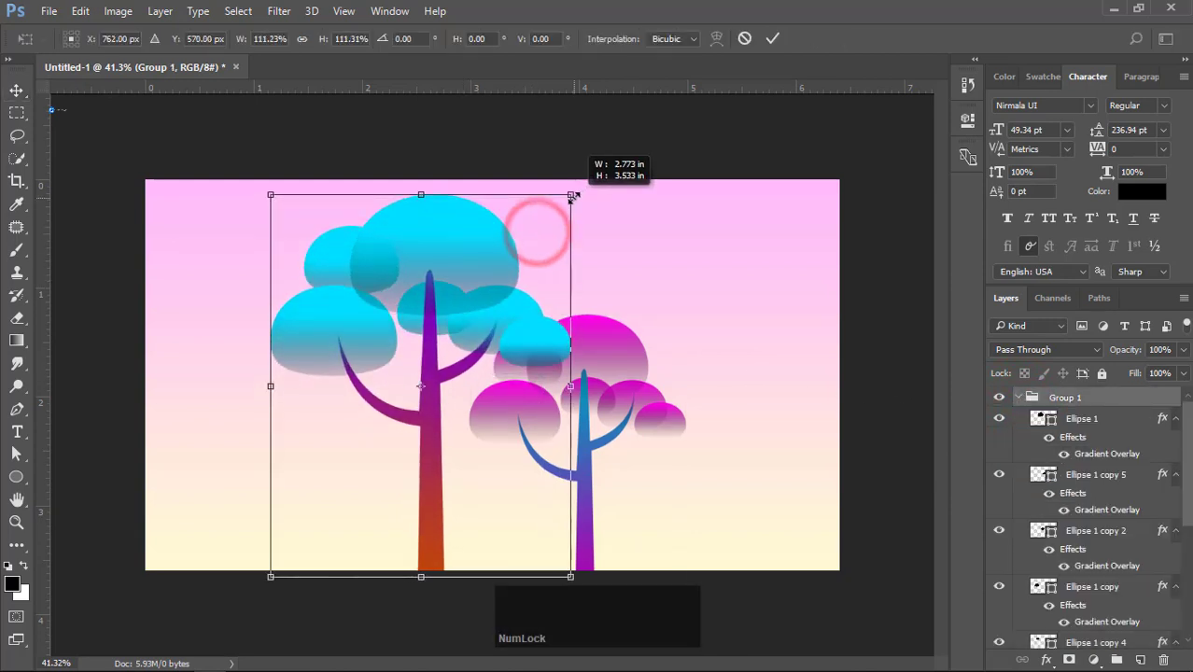
double_click(473, 268)
left_click(711, 306)
left_click(485, 271)
left_click_drag(478, 280, 459, 281)
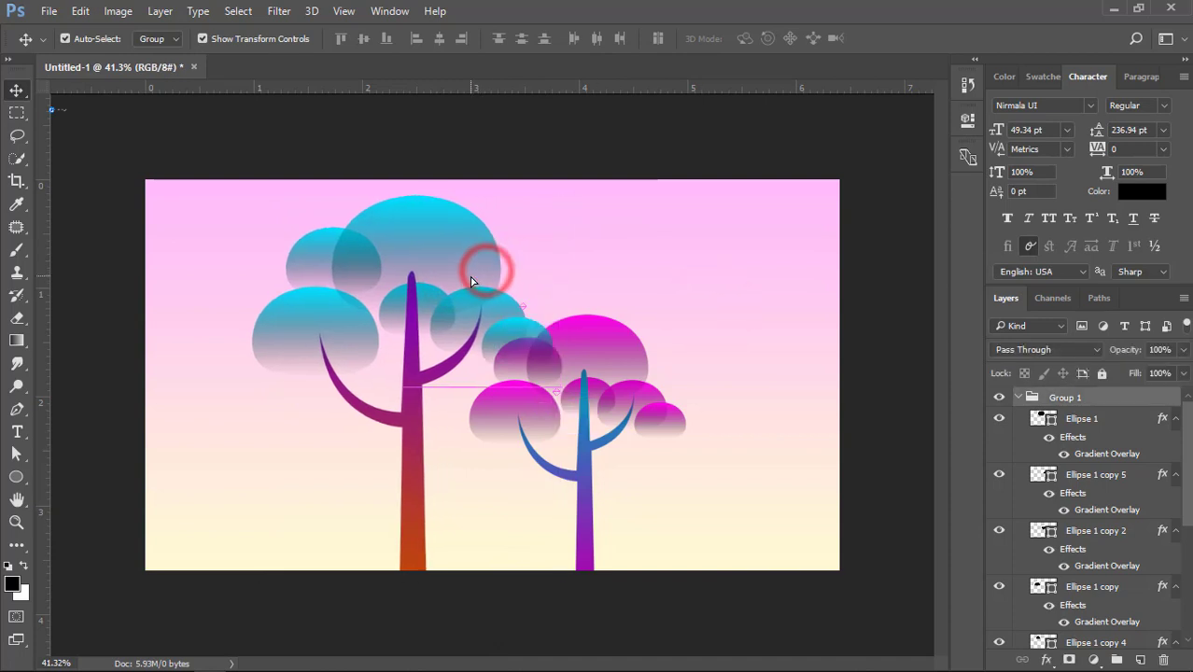
left_click(747, 274)
Step: Move the magenta tree right and slightly down, clear of the cyan tree, and shift both trees slightly left together
left_click_drag(592, 363, 673, 388)
left_click(464, 255, "shift")
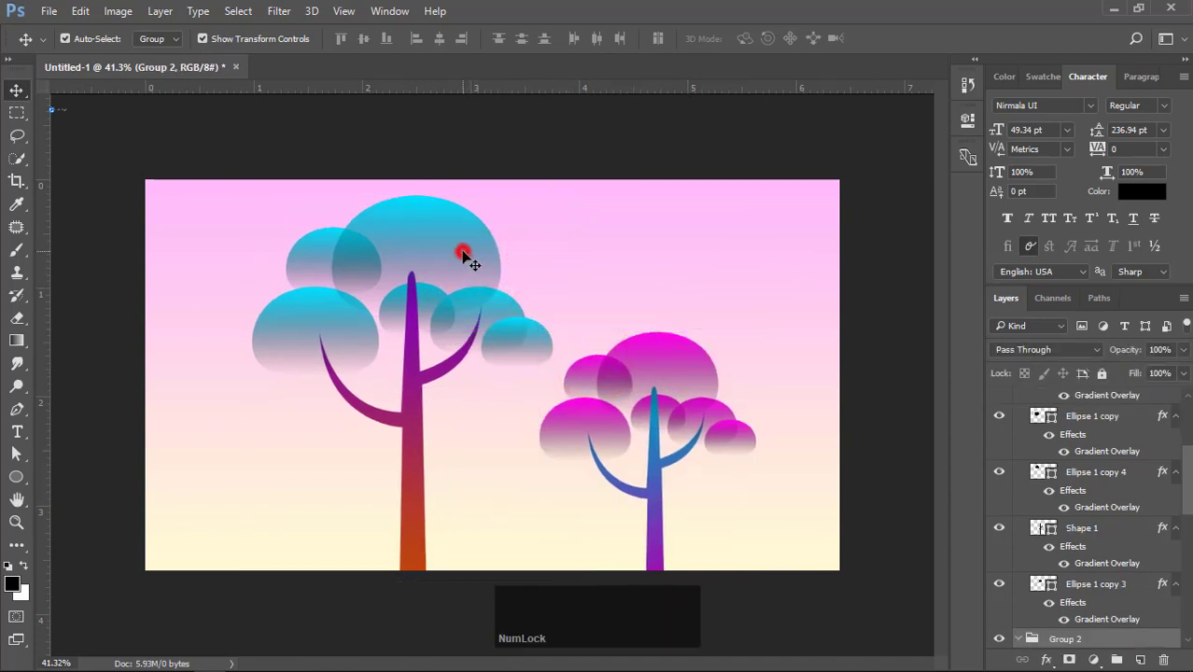
left_click_drag(464, 252, 445, 255)
left_click(581, 269)
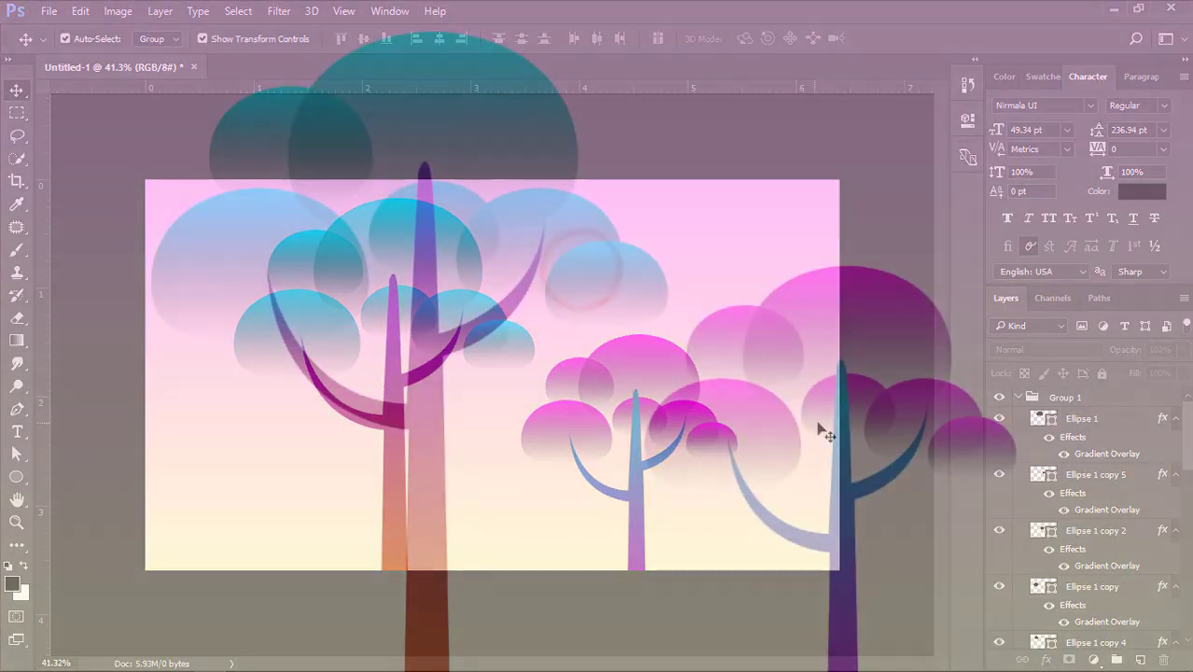